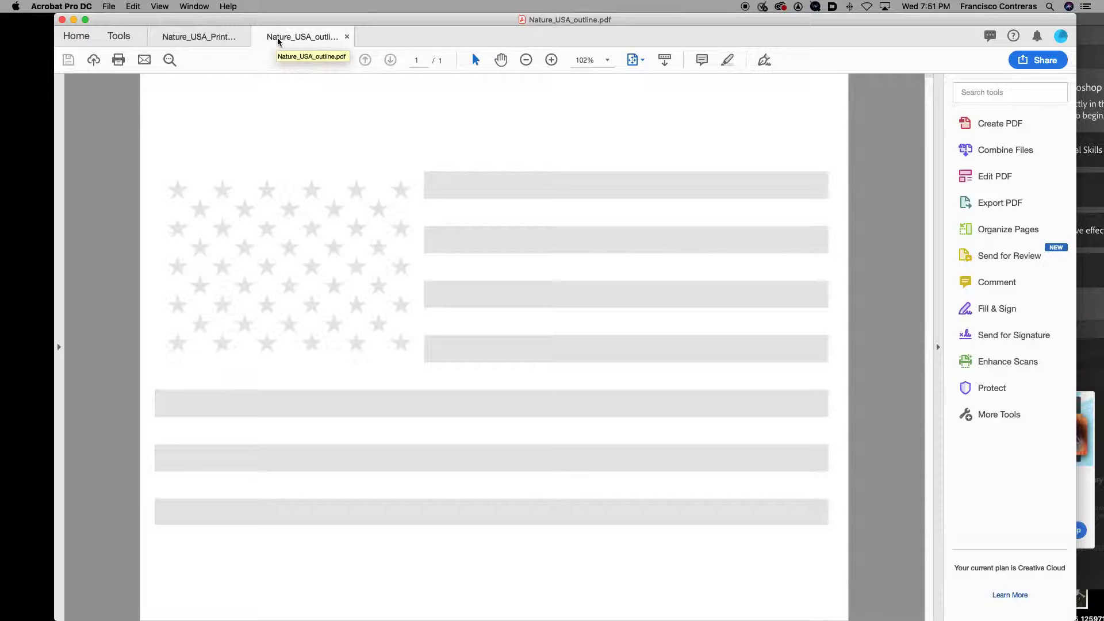
- Compare Nature_USA_Printout.pdf with Nature_USA_outline.pdf and switch to Photoshop
left_click(209, 38)
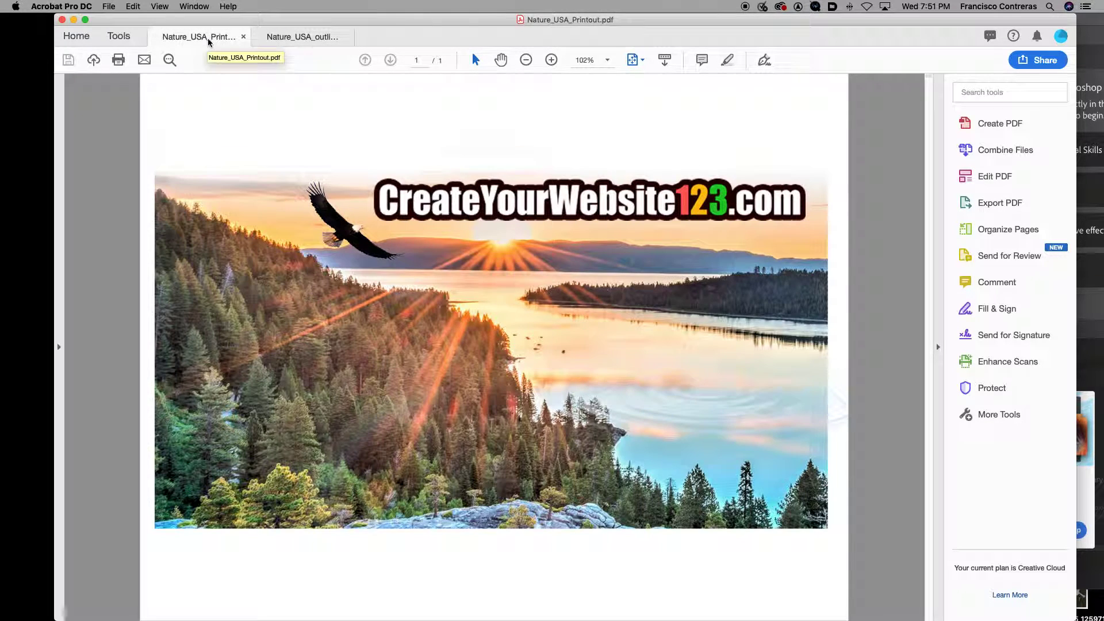
left_click(304, 37)
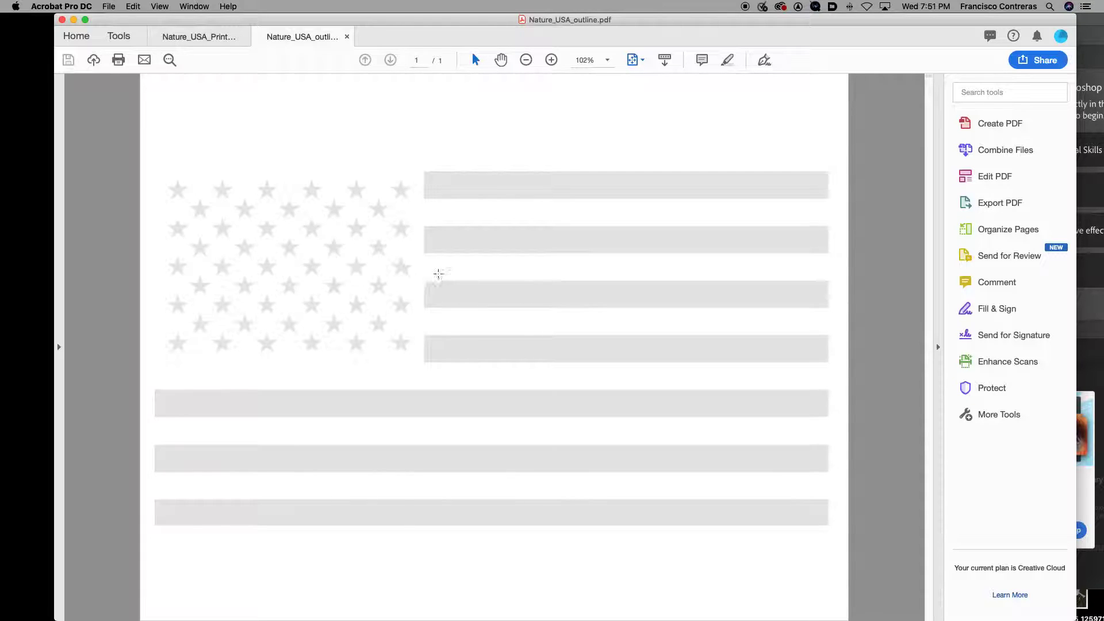
mouse_move(520, 620)
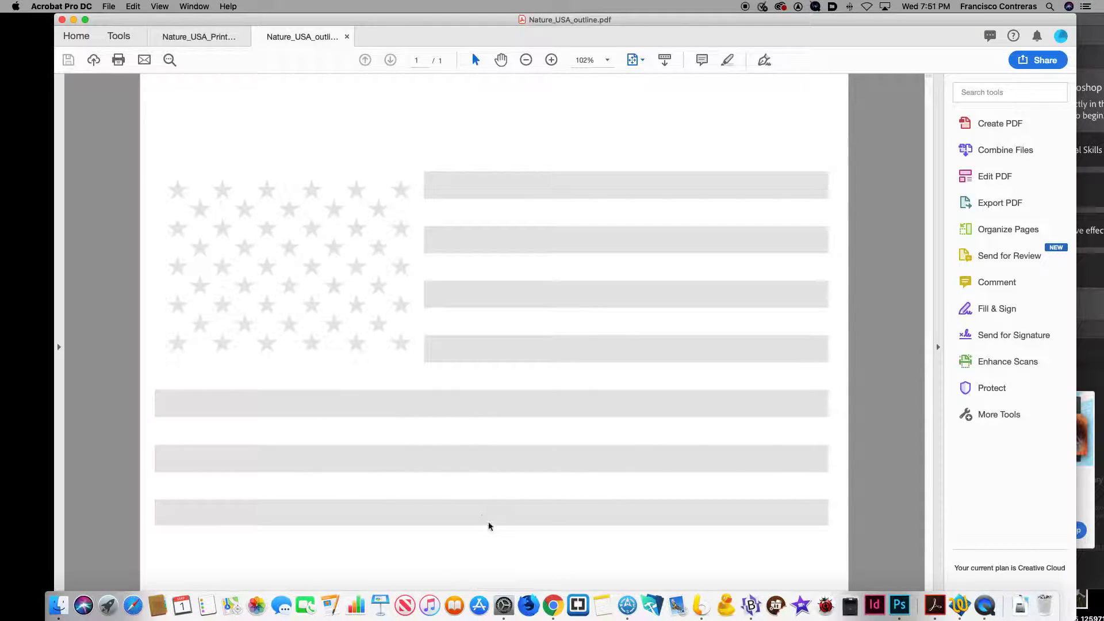
left_click(900, 604)
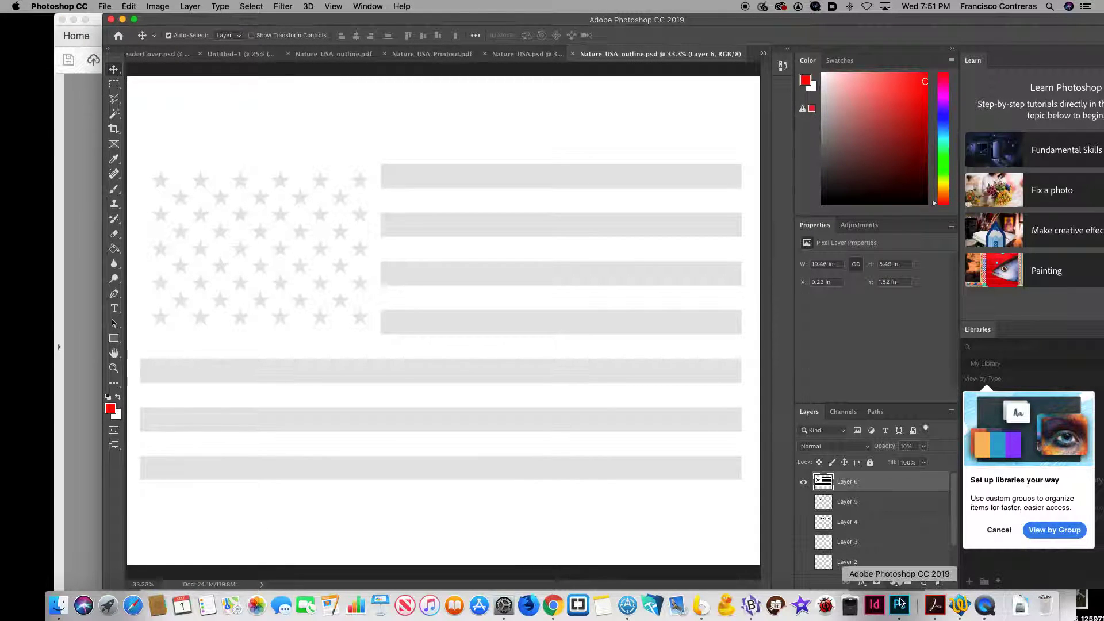
- Make Layers 1 through 5 visible so the eagle, website title and landscape photo show beneath the flag outline
left_click(803, 502)
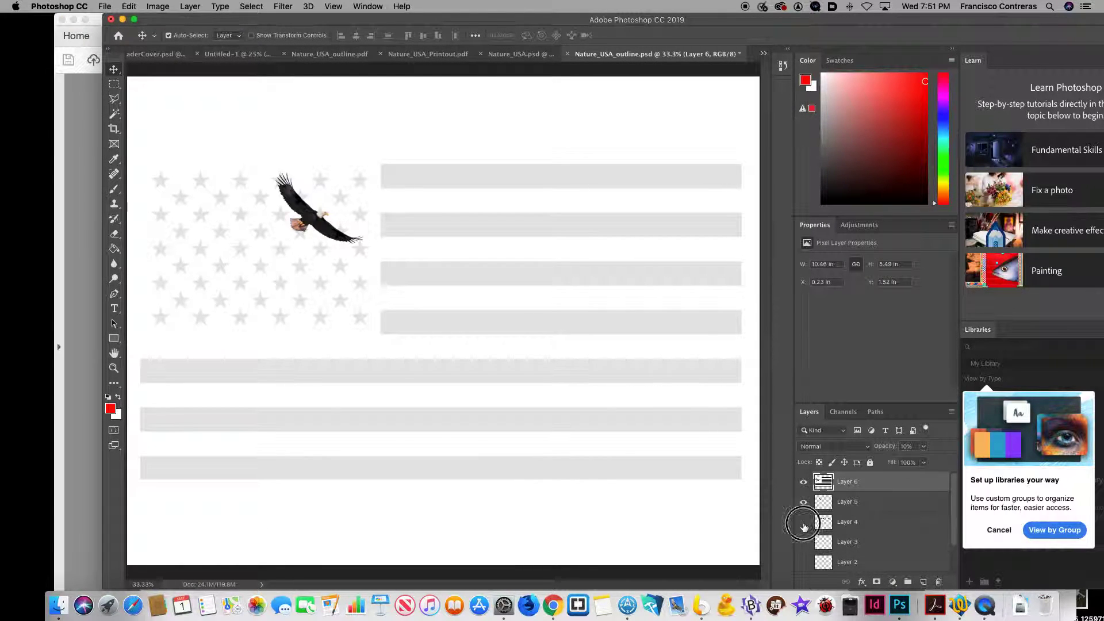
left_click(804, 522)
scroll(862, 518, "down", 2)
left_click(804, 504)
left_click(803, 524)
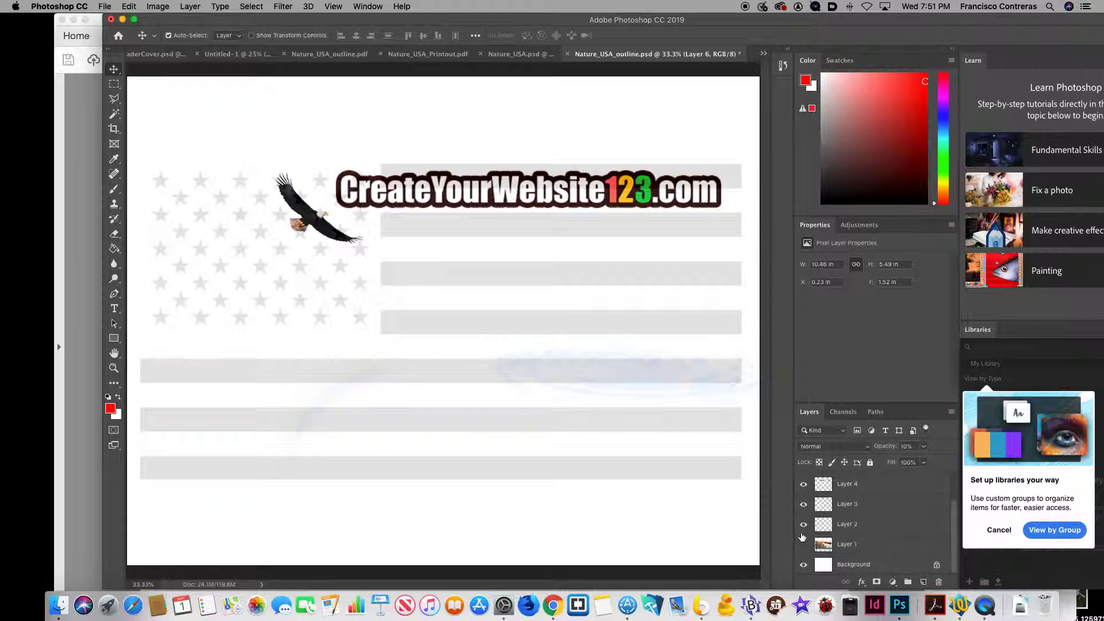
left_click(804, 544)
scroll(816, 534, "up", 2)
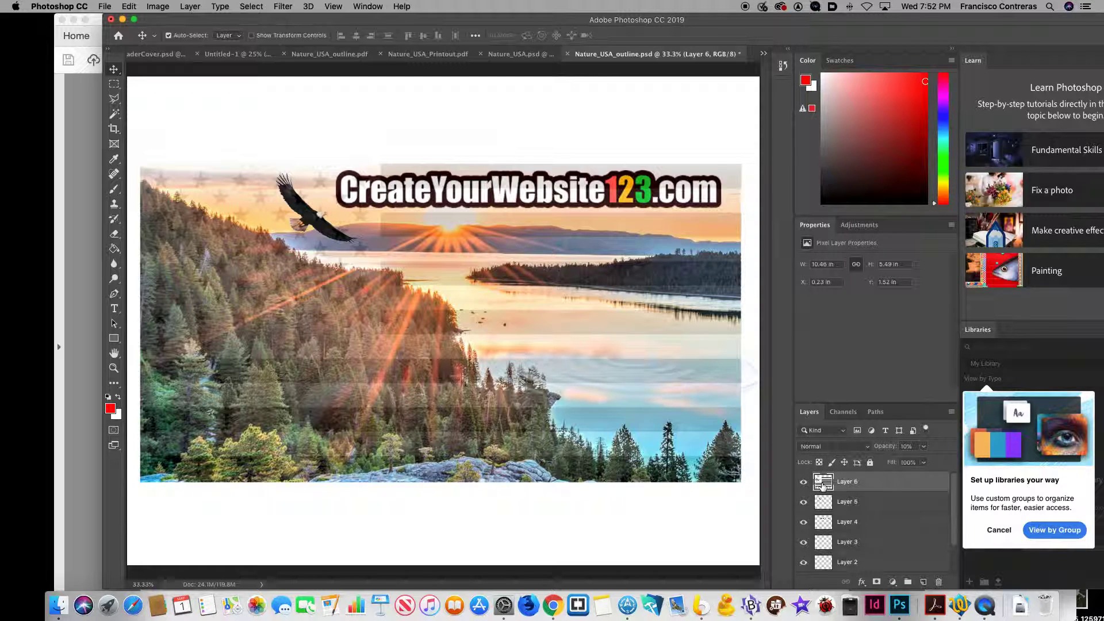
- Check the opacity of the flag outline on Layer 6 and toggle its visibility off and back on
left_click(923, 447)
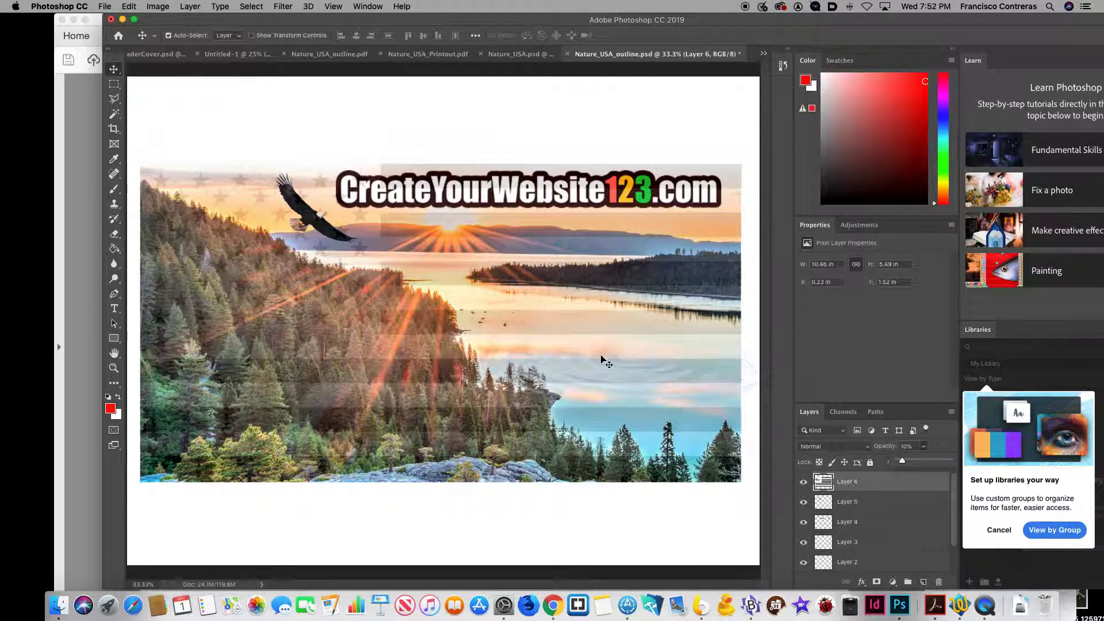
left_click(804, 482)
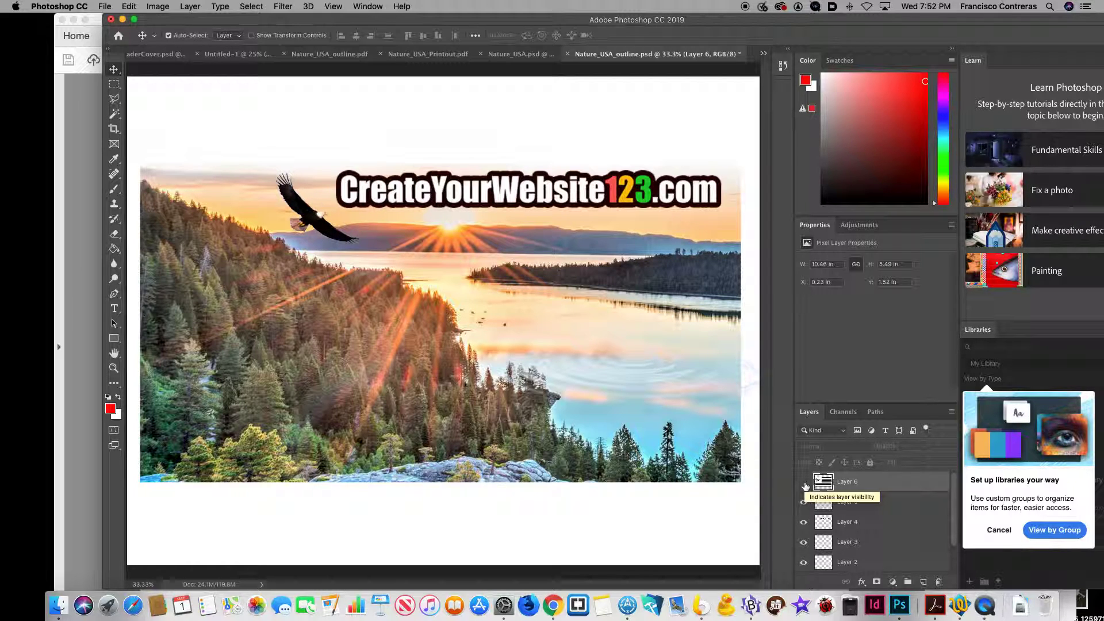
left_click(803, 483)
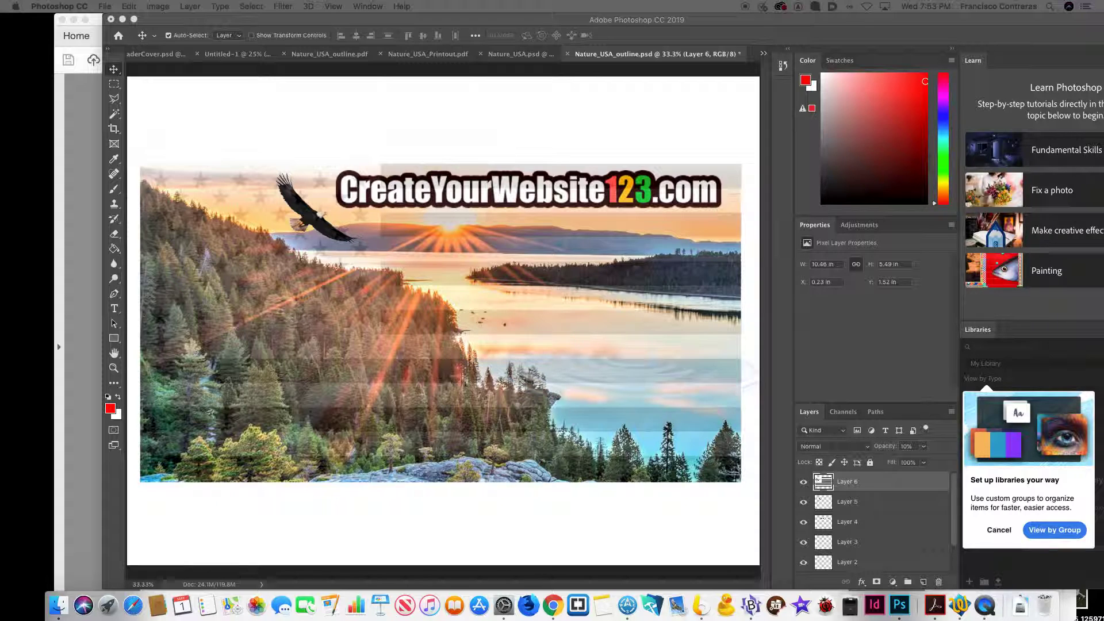
left_click(490, 252)
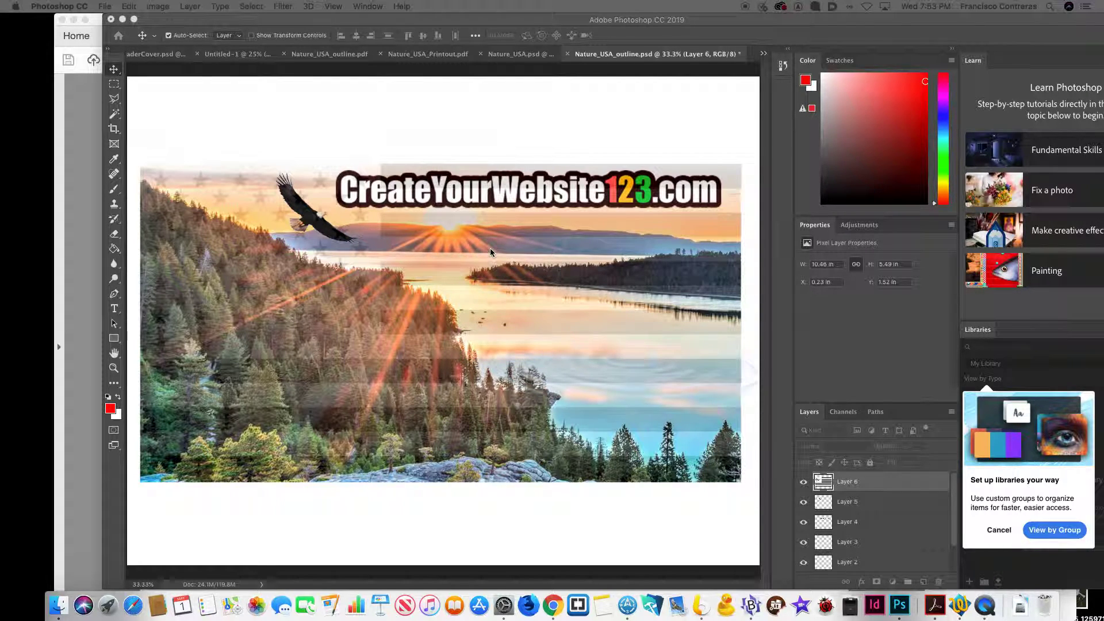
left_click(457, 145)
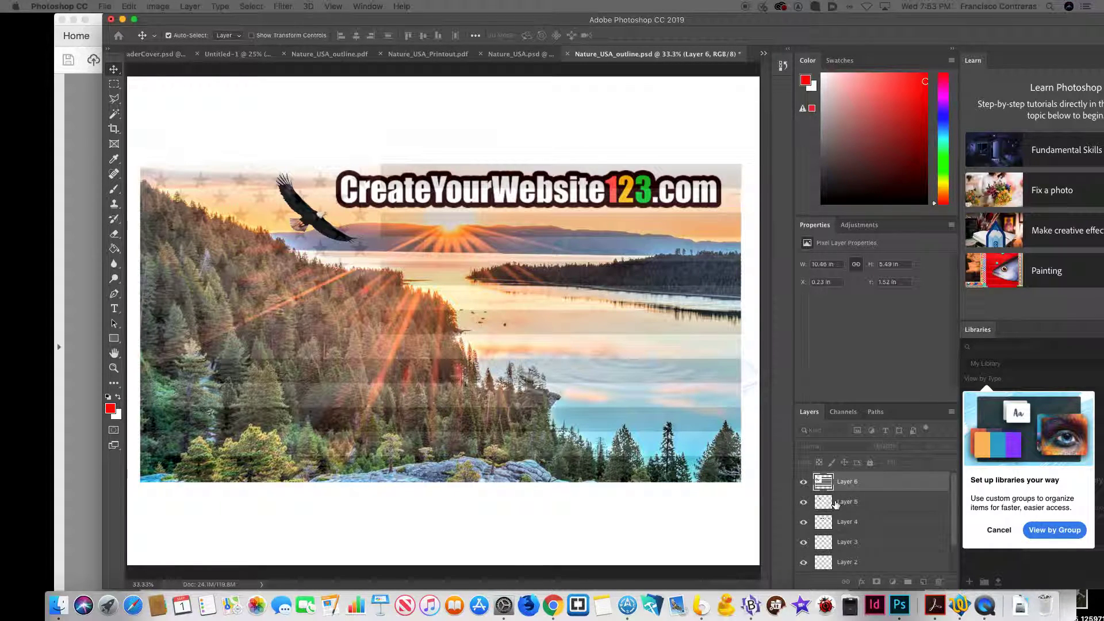
scroll(835, 504, "down", 2)
scroll(835, 504, "up", 2)
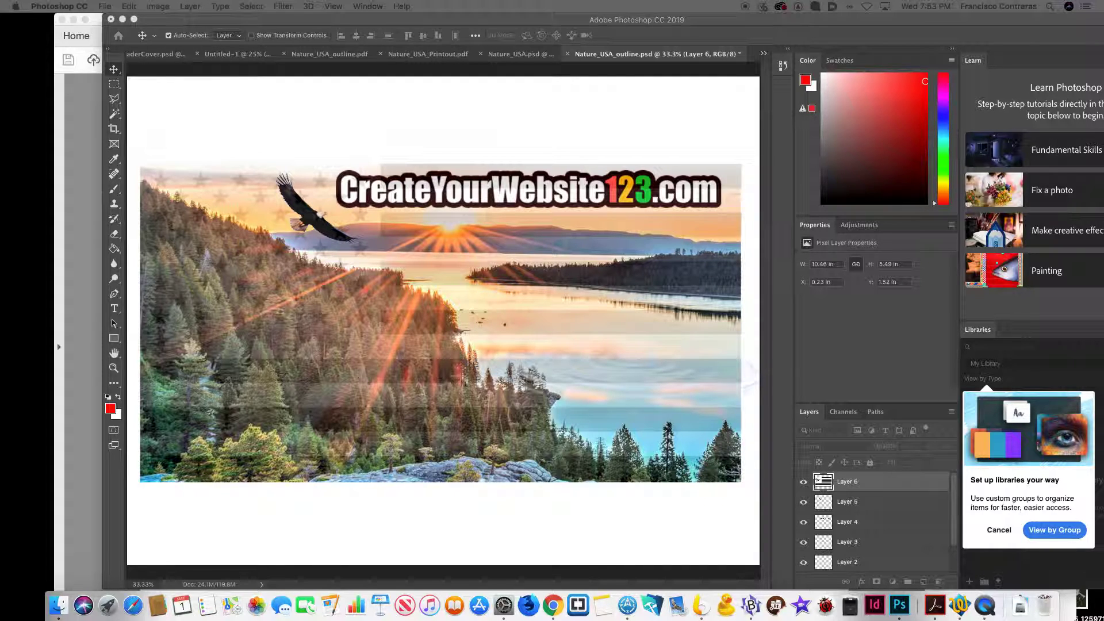
- Paste the copied hexagon pattern into Nature_USA_outline.psd and hide the flag outline on Layer 6
left_click(652, 112)
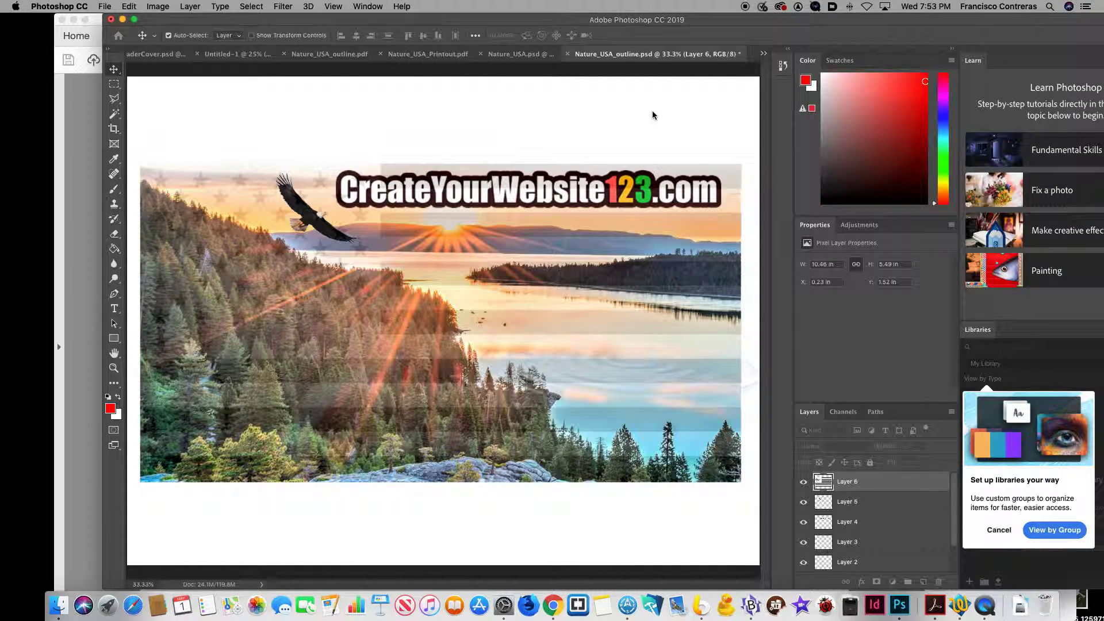
key("super+v")
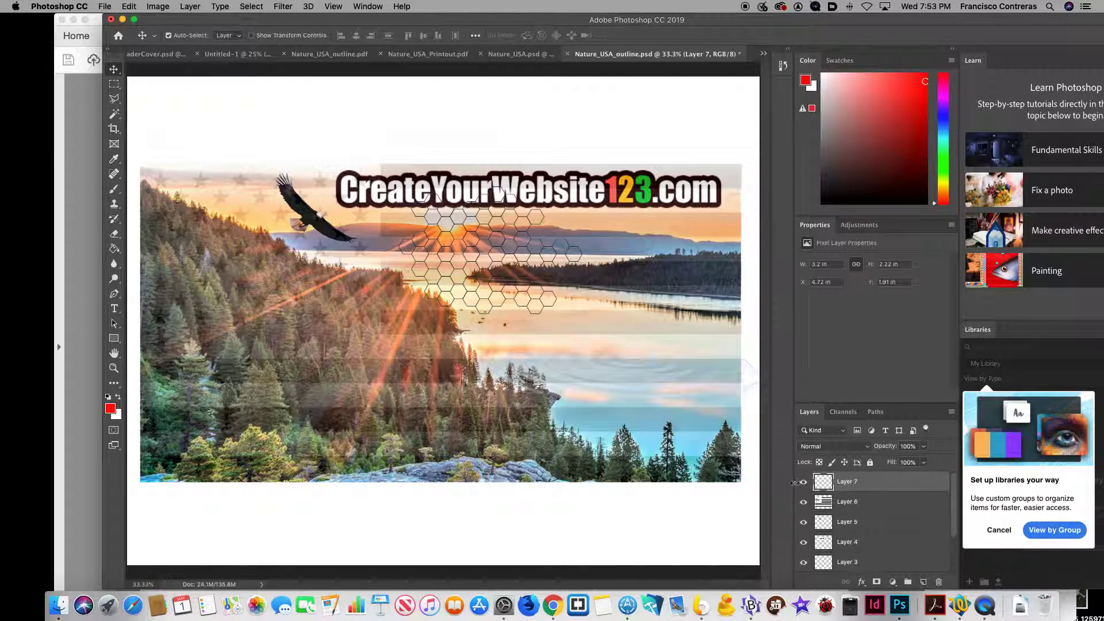
left_click(803, 502)
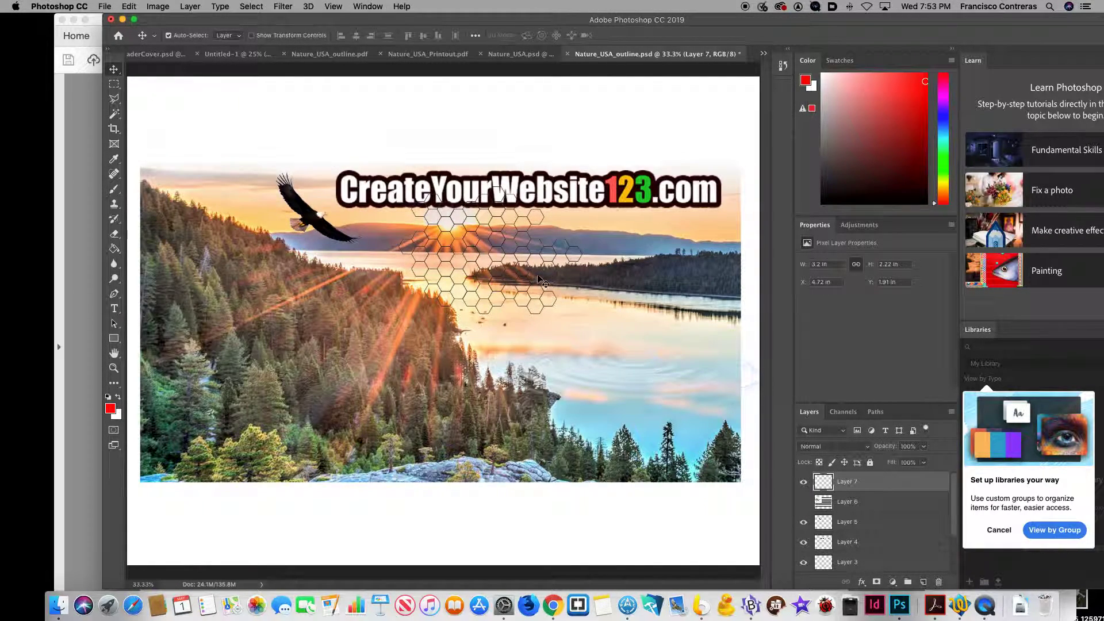
left_click_drag(540, 279, 534, 289)
key("super+z")
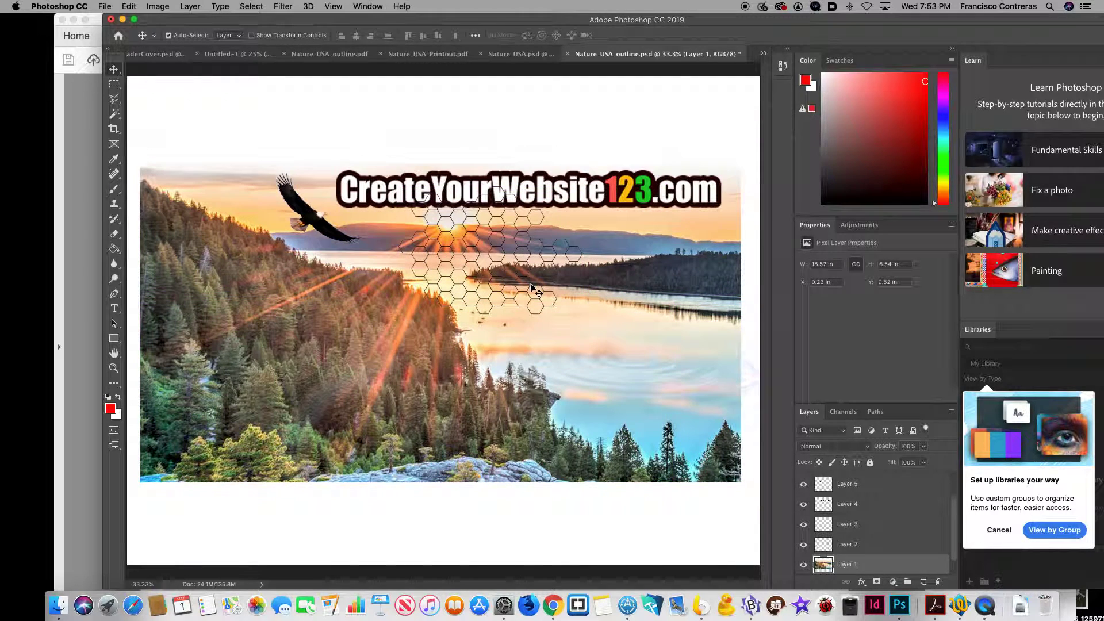
scroll(842, 504, "up", 2)
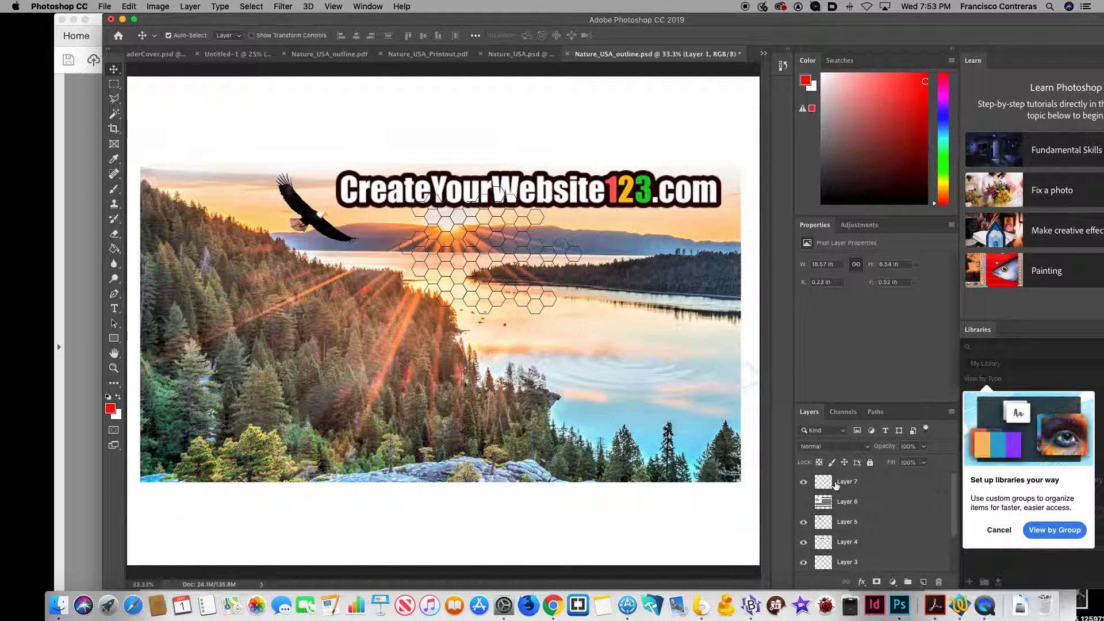
left_click(841, 482)
- Scale the hexagon pattern on Layer 7 to about 251.85% and align its left edge with the photo's left edge
key("super+t")
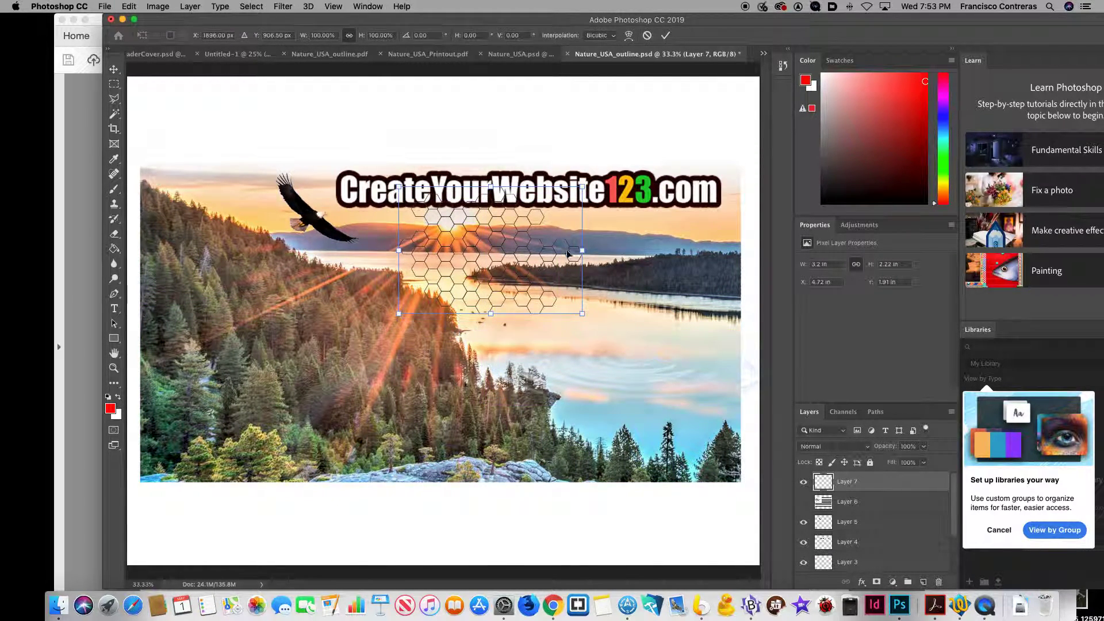
left_click_drag(579, 316, 797, 518)
left_click_drag(398, 186, 343, 190)
left_click_drag(459, 218, 242, 221)
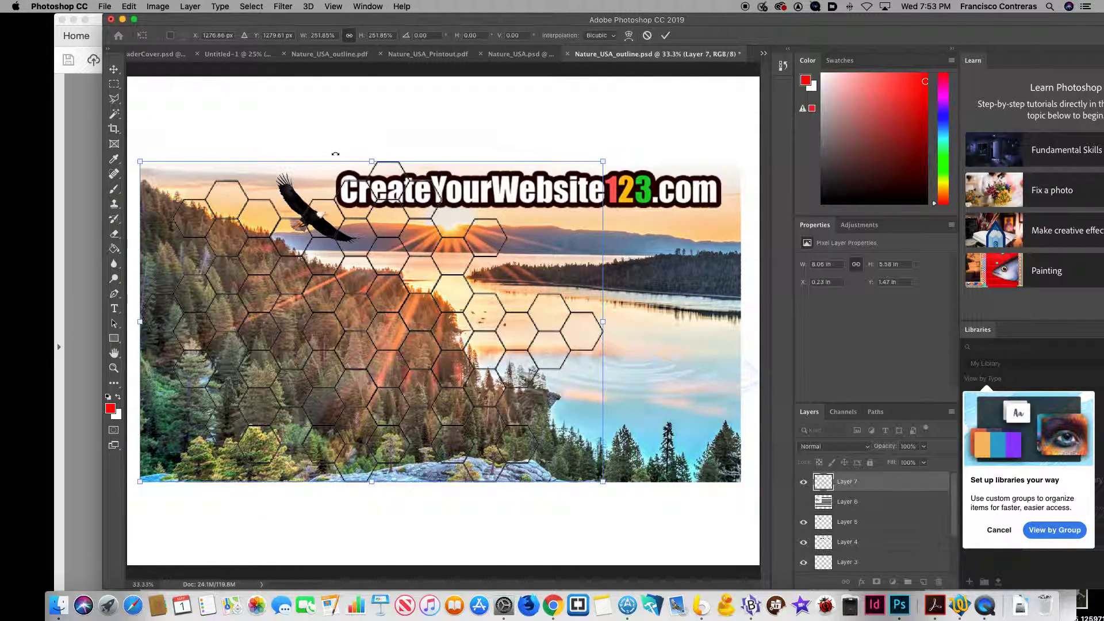
left_click(113, 69)
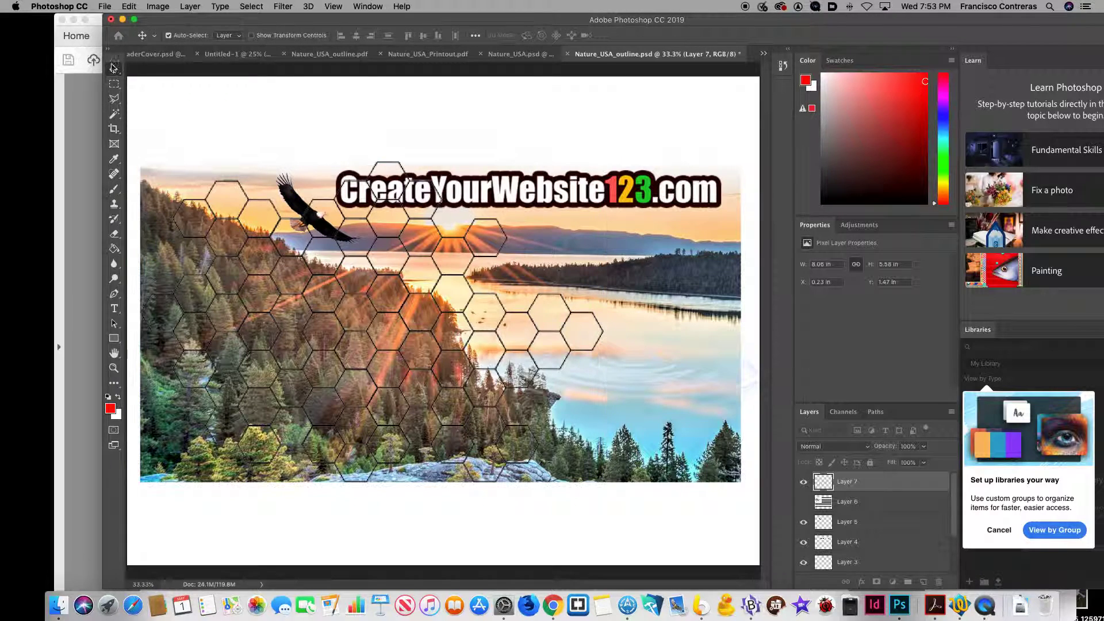
left_click(277, 121)
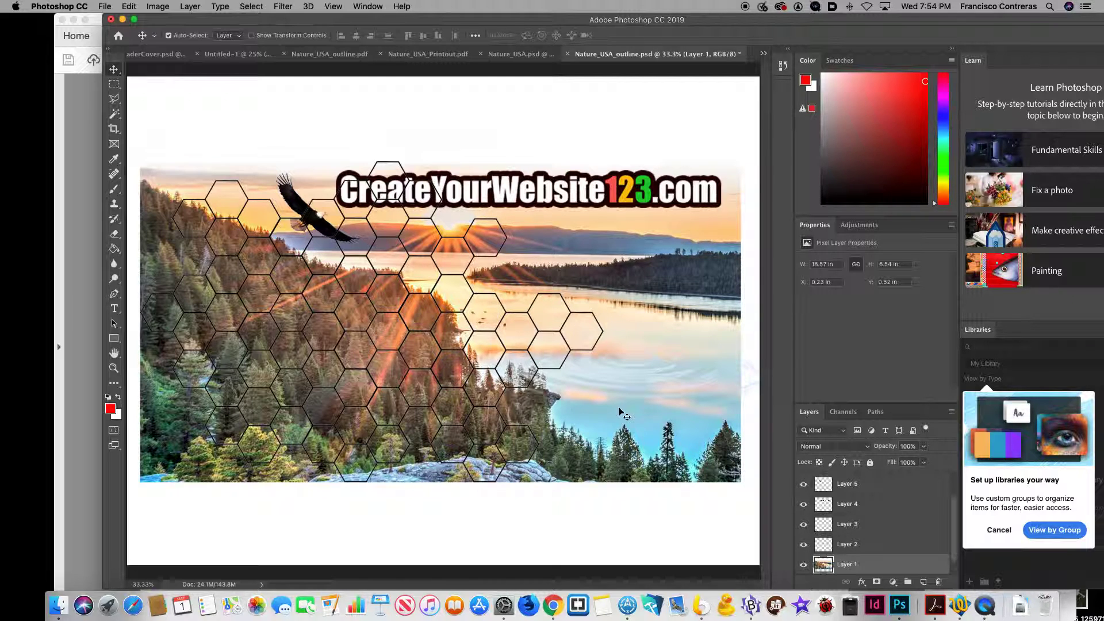
- Fill seven alternating hexagons on the left side of the Layer 7 pattern with red using the Paint Bucket tool
scroll(842, 506, "up", 2)
left_click(838, 486)
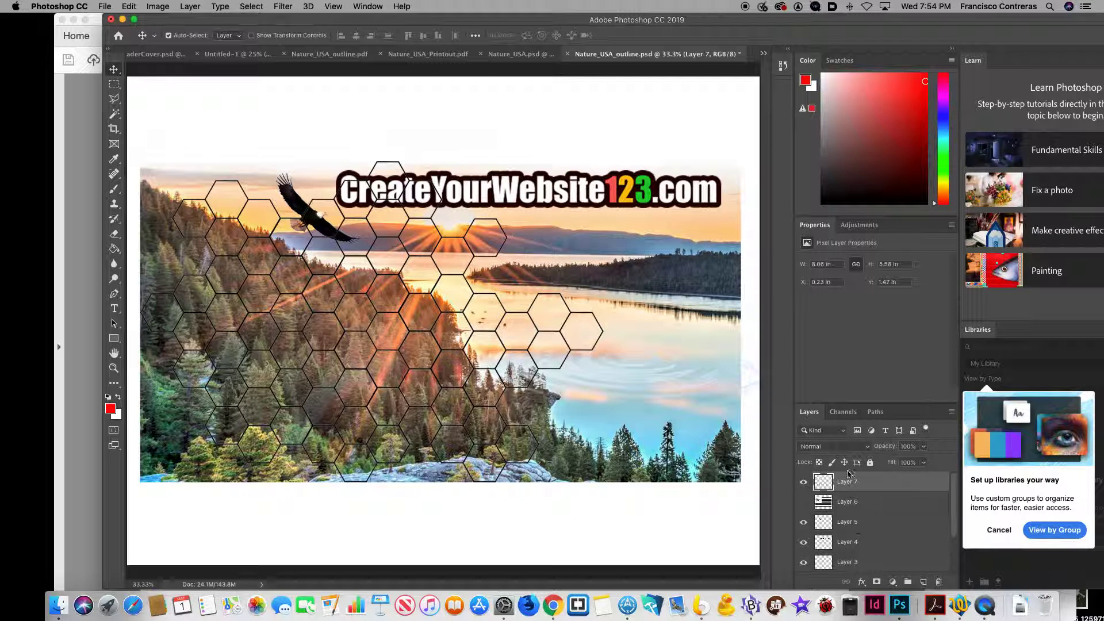
left_click(114, 248)
left_click(228, 272)
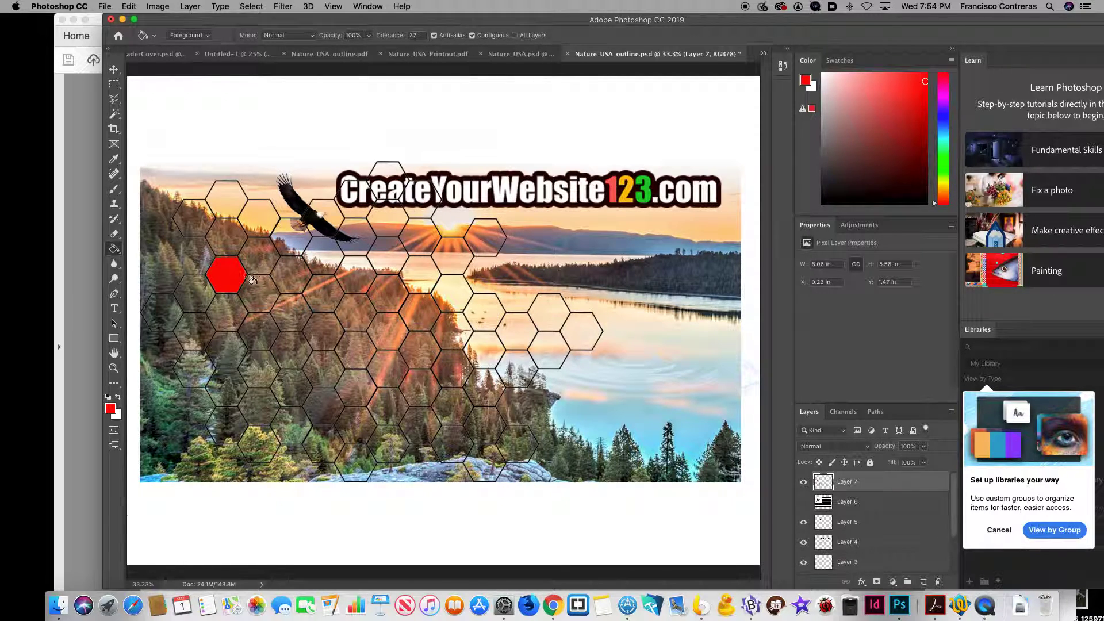
left_click(227, 204)
left_click(284, 237)
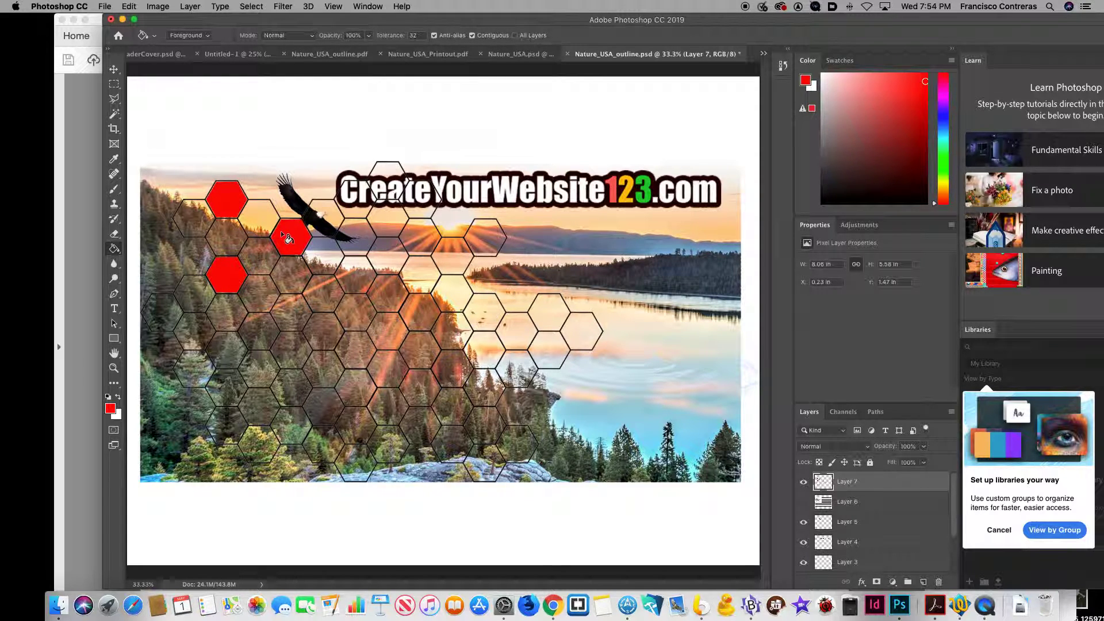
left_click(290, 312)
left_click(227, 349)
left_click(287, 386)
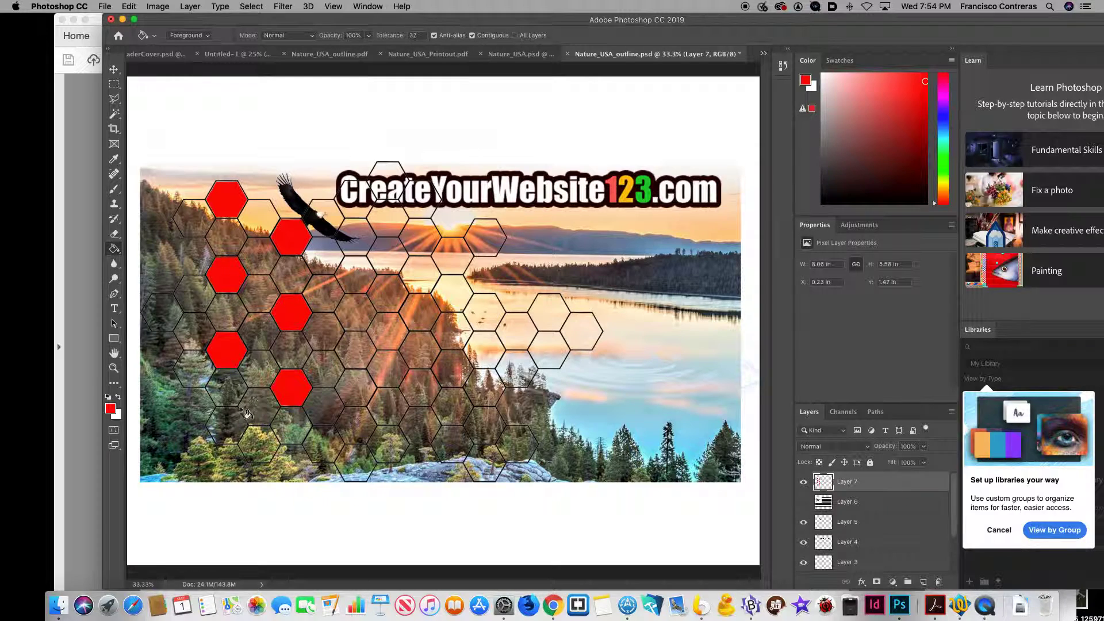
left_click(227, 426)
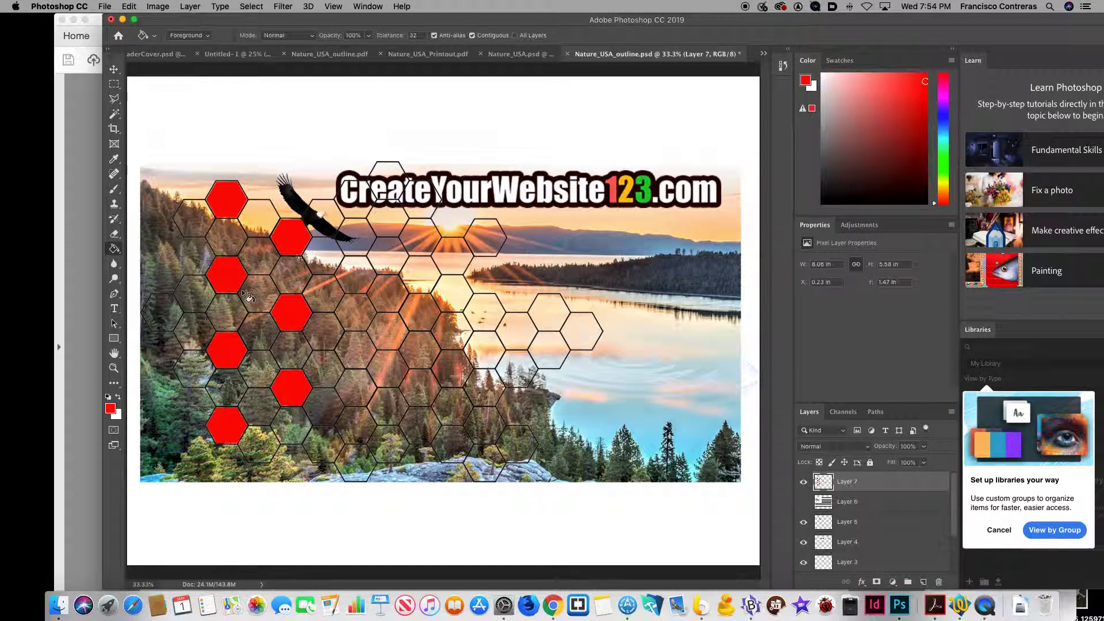
- Fill further non-adjacent hexagons across the middle and right of the pattern with red, including the topmost one over the title
left_click(349, 253)
left_click(350, 310)
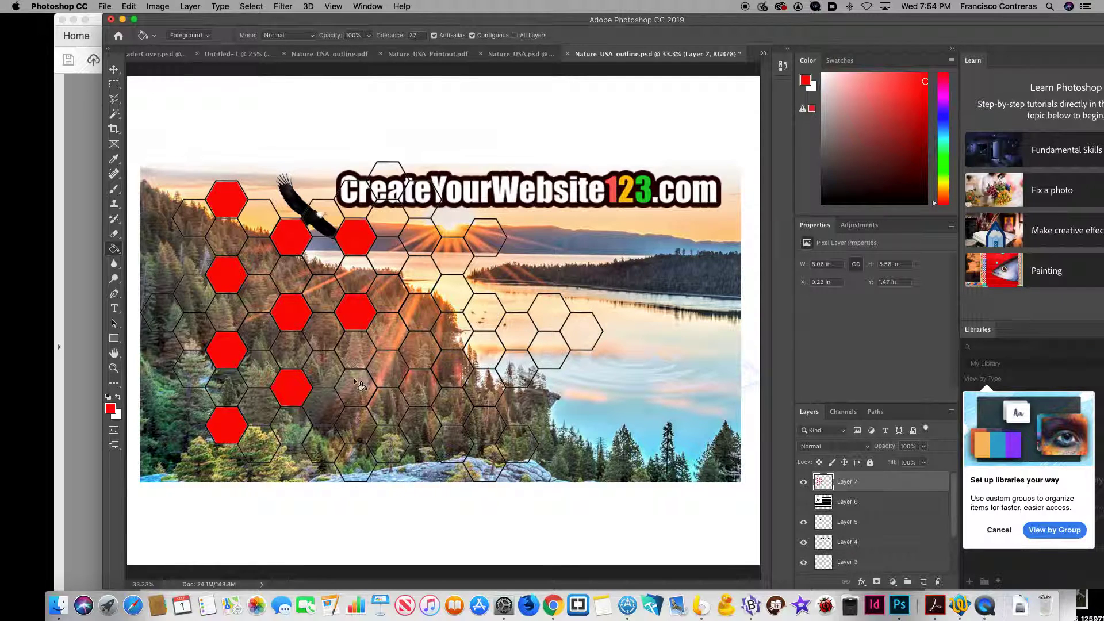
left_click(351, 454)
left_click(408, 426)
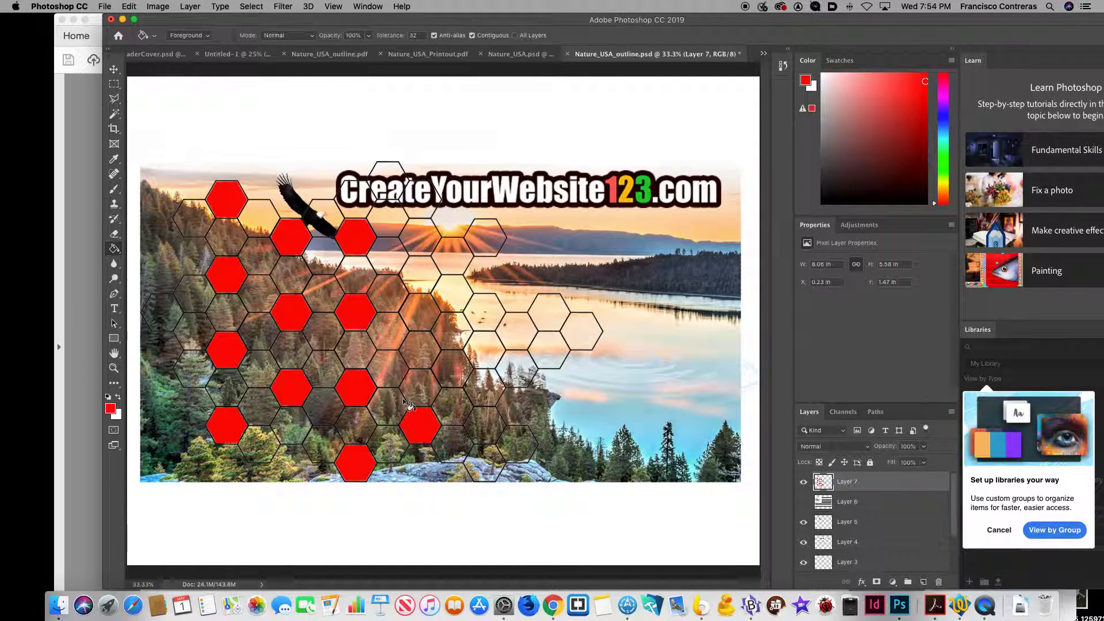
left_click(421, 353)
left_click(423, 284)
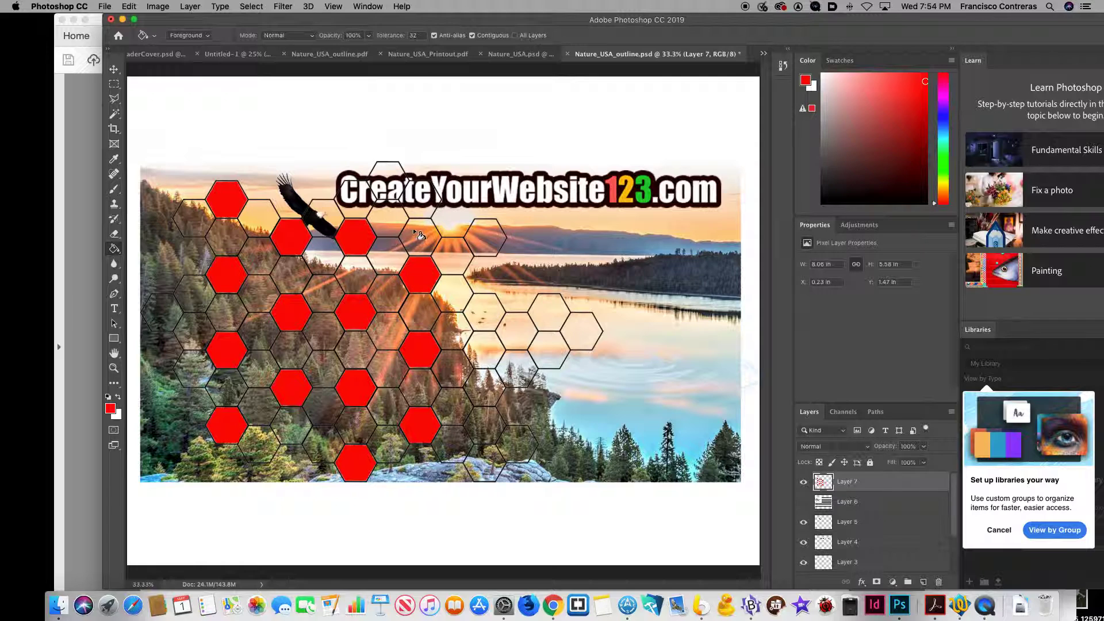
left_click(486, 391)
left_click(534, 352)
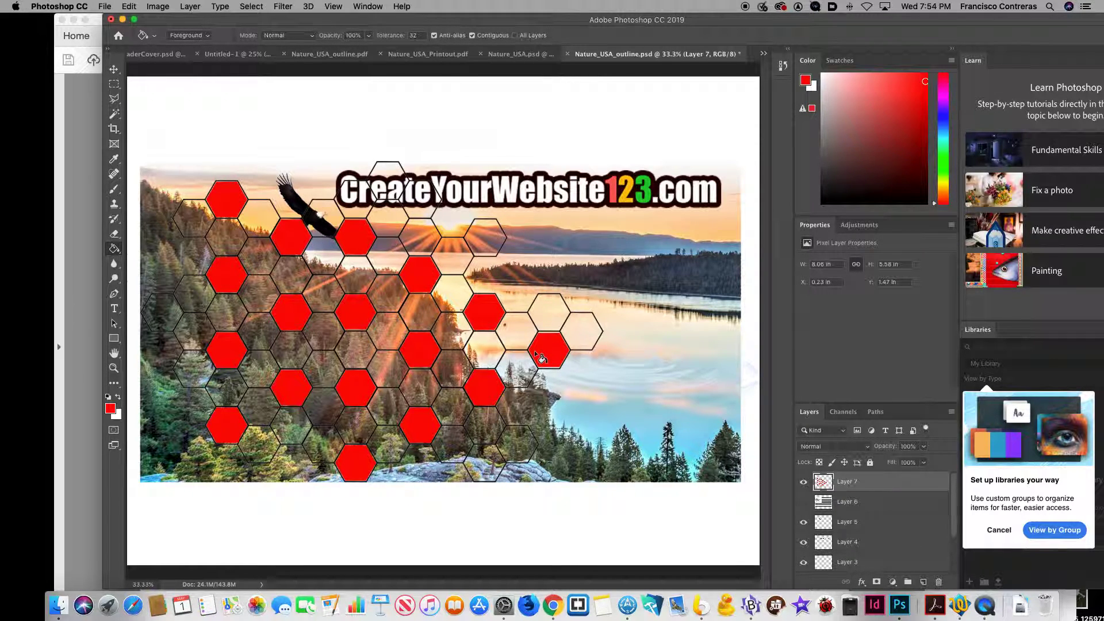
left_click(488, 451)
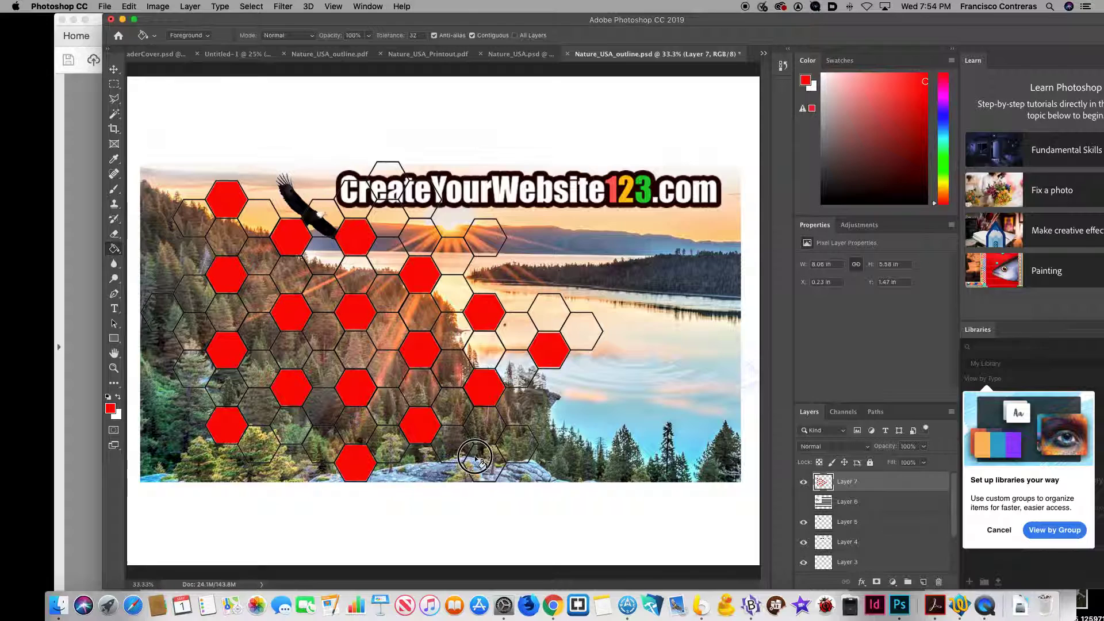
left_click(483, 248)
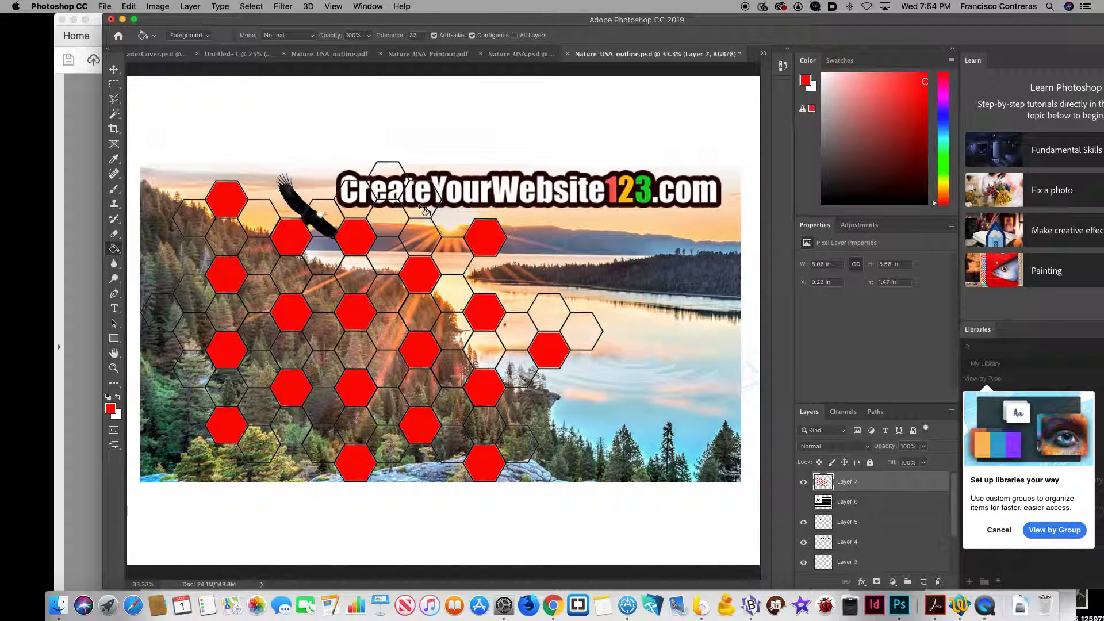
left_click(398, 192)
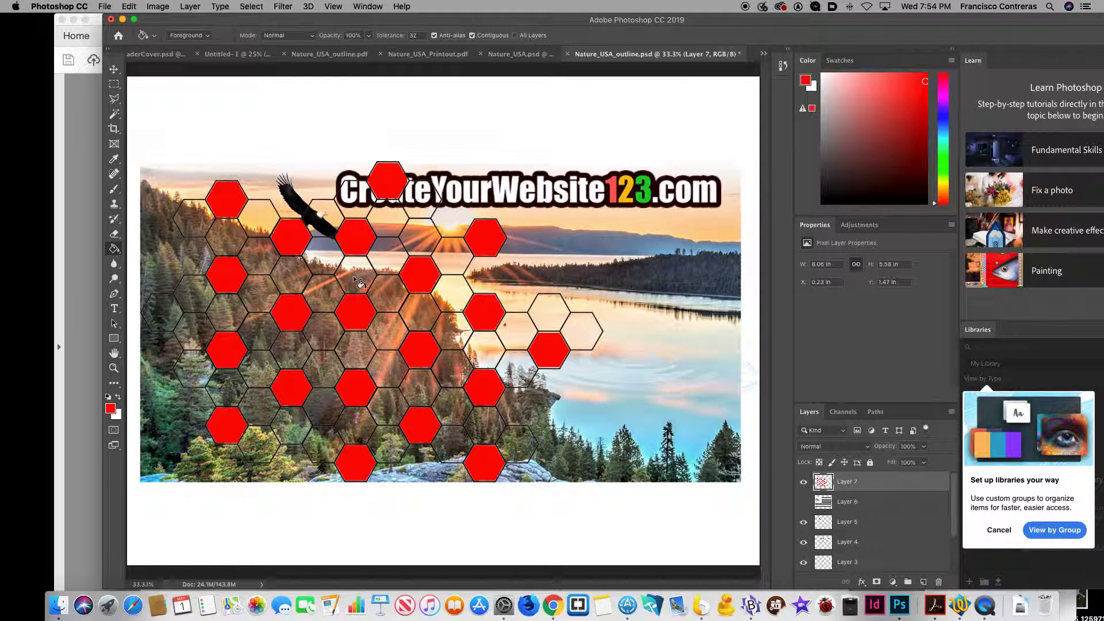
- Undo all the red hexagon fills on Layer 7, leaving only the black hexagon outlines
key("super+z")
key("super+z")
key("super+z")
key("super+z")
key("super+z")
key("super+z")
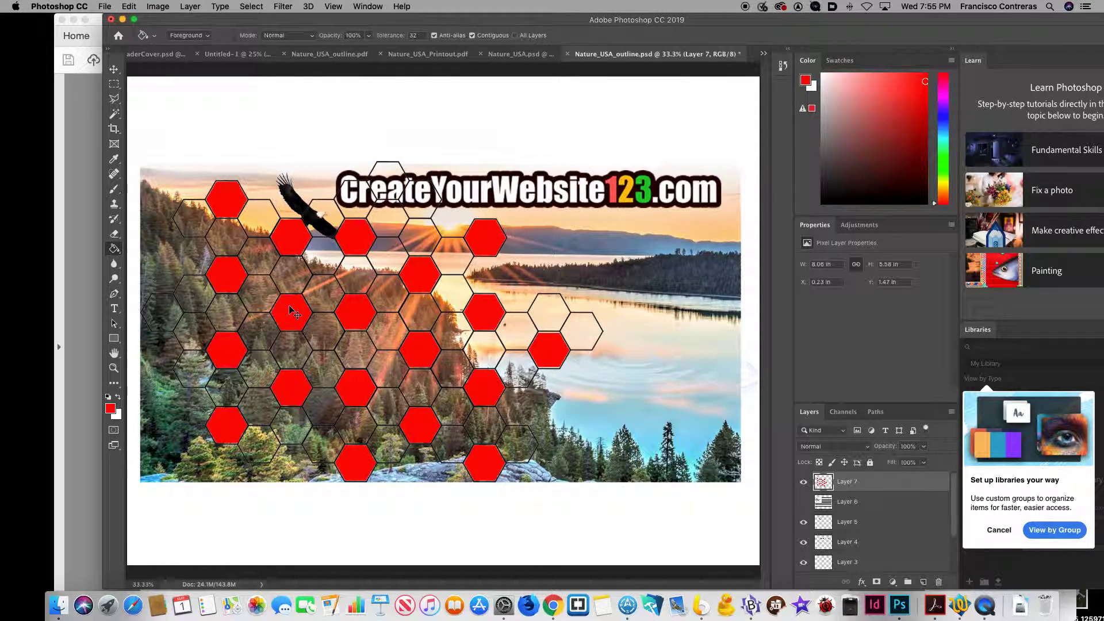
key("super+z")
key("super+z")
key("super+z")
key("super+z")
key("super+z")
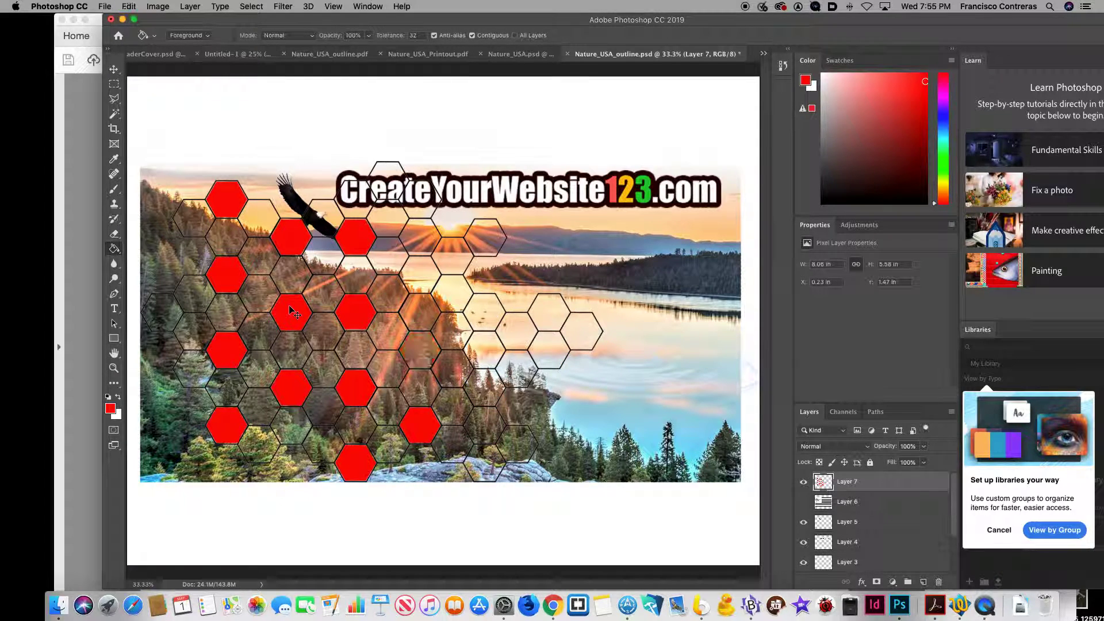
key("super+z")
key("super+z")
key("super+z")
key("super+z")
key("super+z")
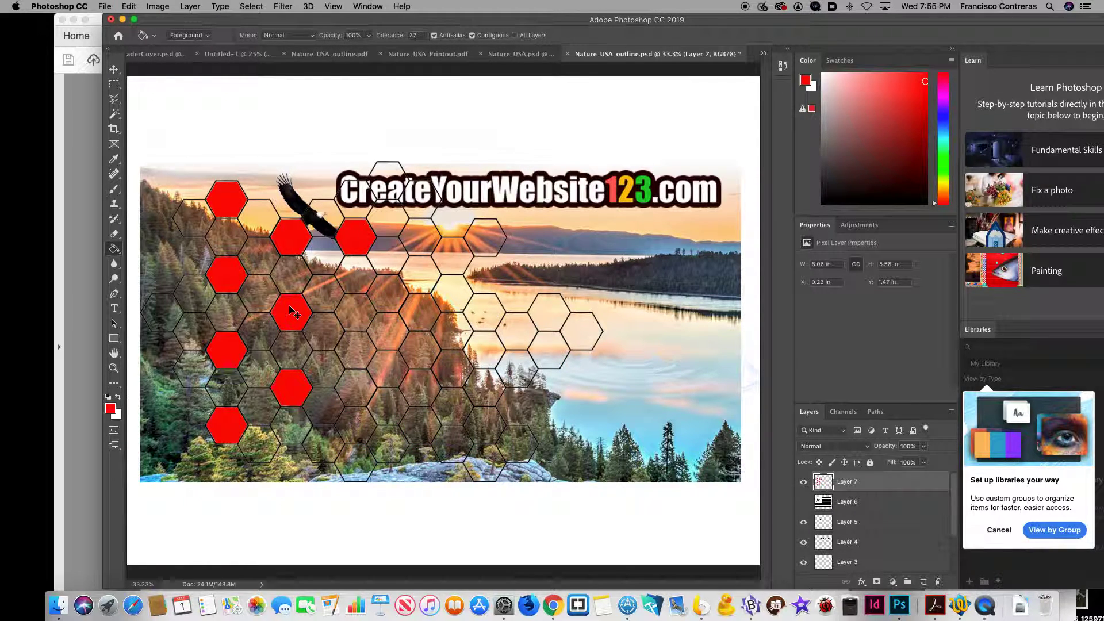
key("super+z")
key("super+z")
key("super+z")
key("super+z")
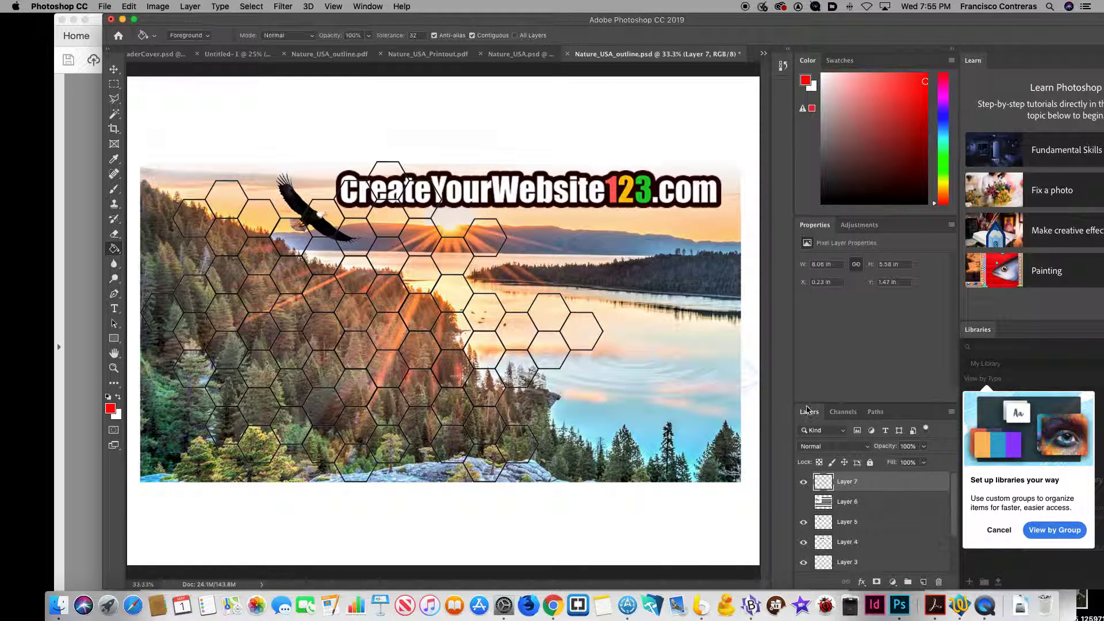
- Hide the hexagon pattern on Layer 7 and show the flag outline on Layer 6
left_click(803, 482)
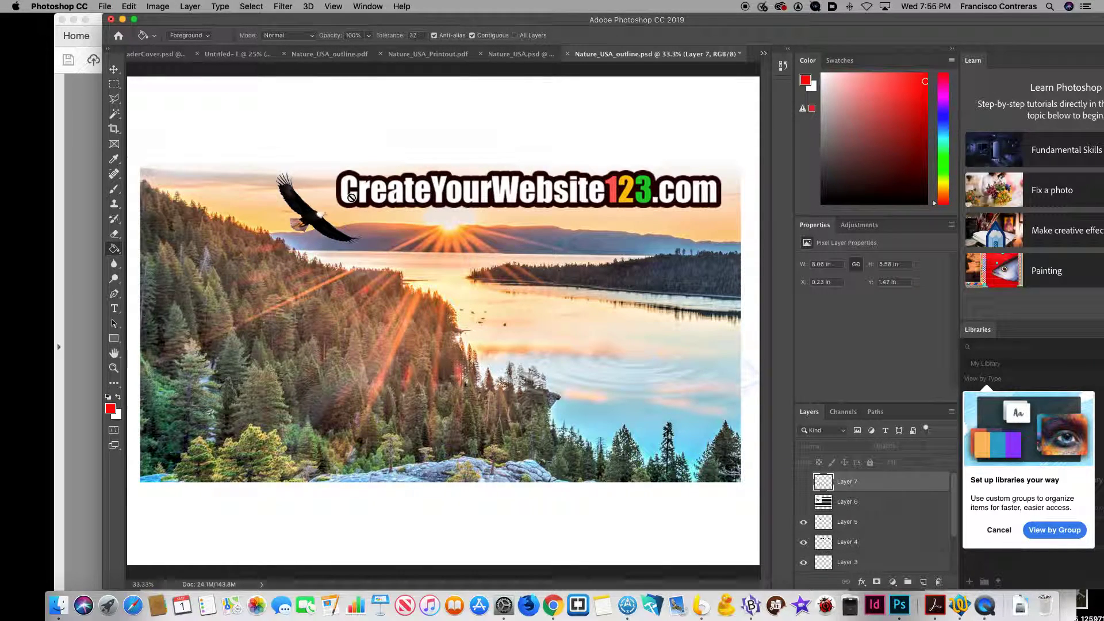
left_click(803, 482)
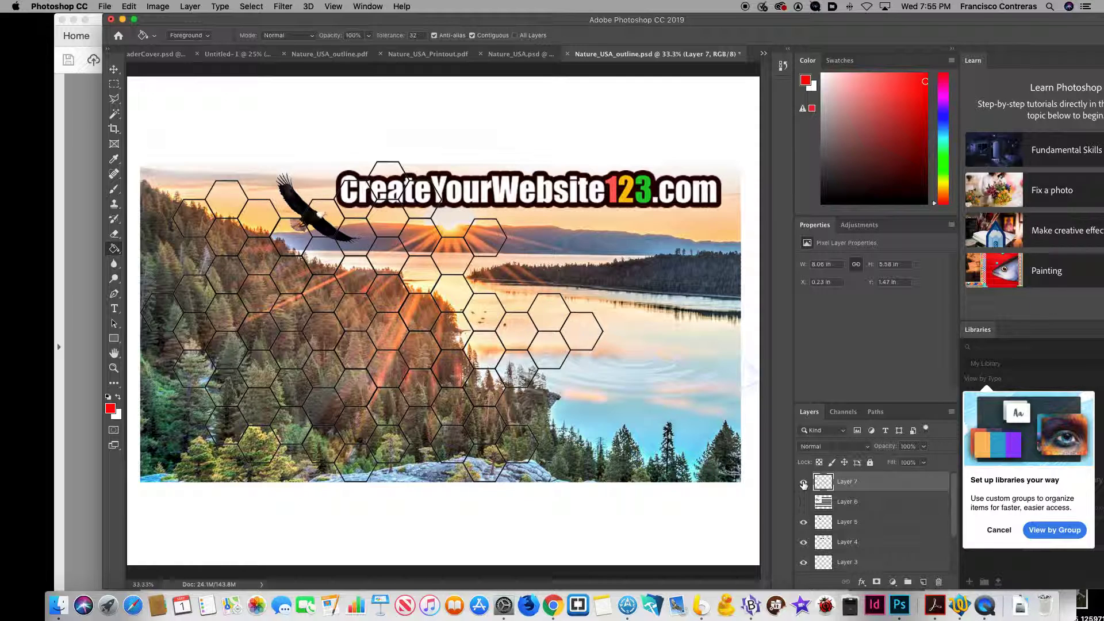
left_click(803, 482)
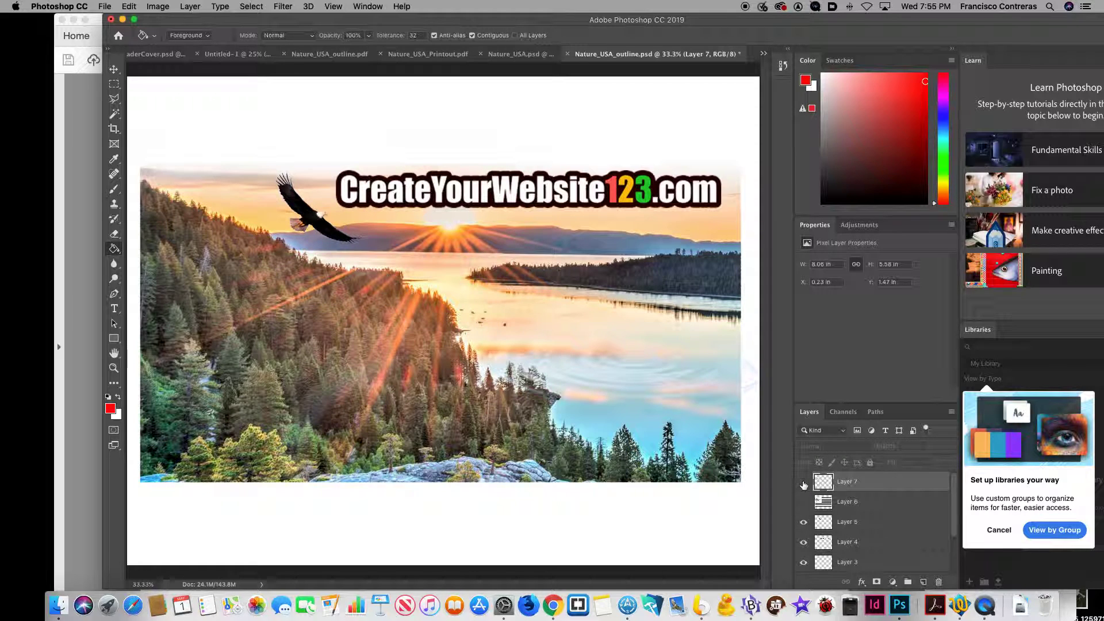
left_click(803, 501)
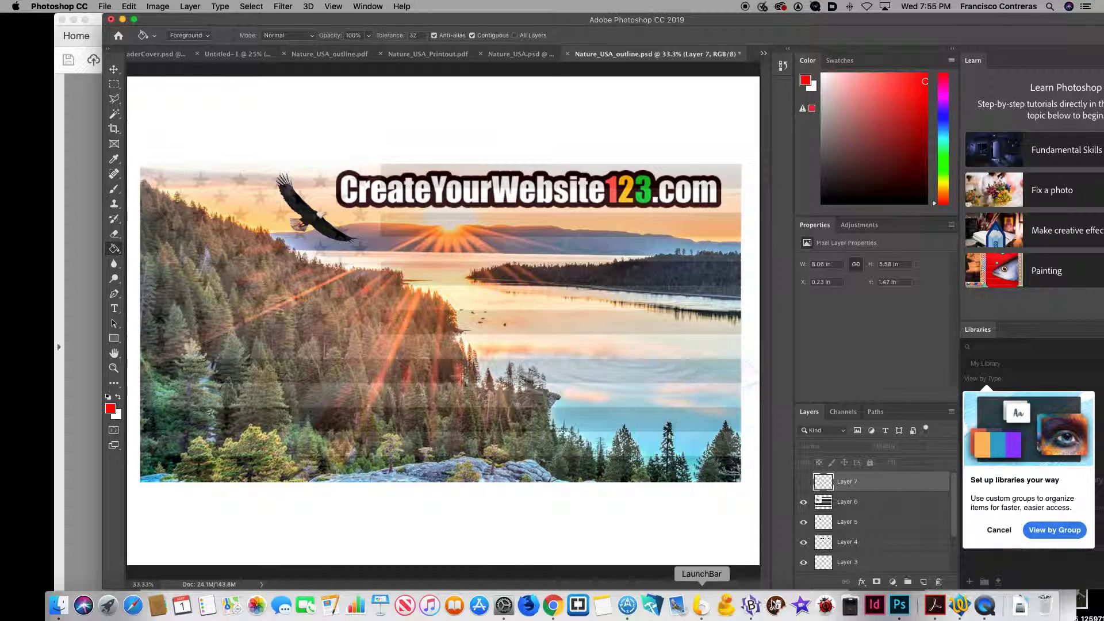
- Switch to Acrobat and view both Nature_USA_outline.pdf and Nature_USA_Printout.pdf at 75% zoom
left_click(934, 605)
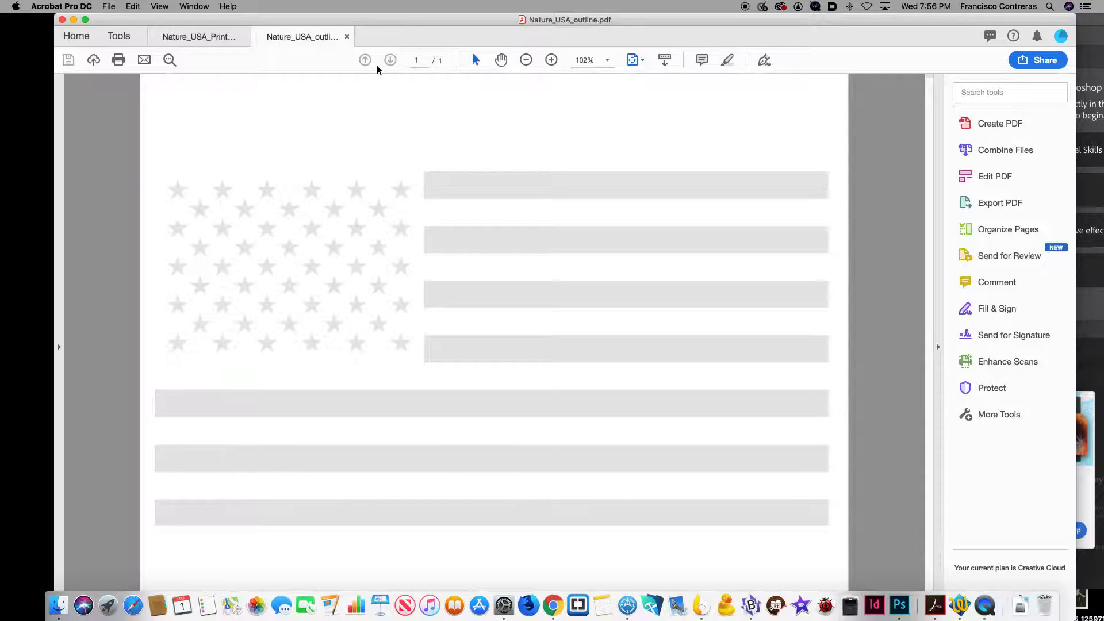
left_click(524, 61)
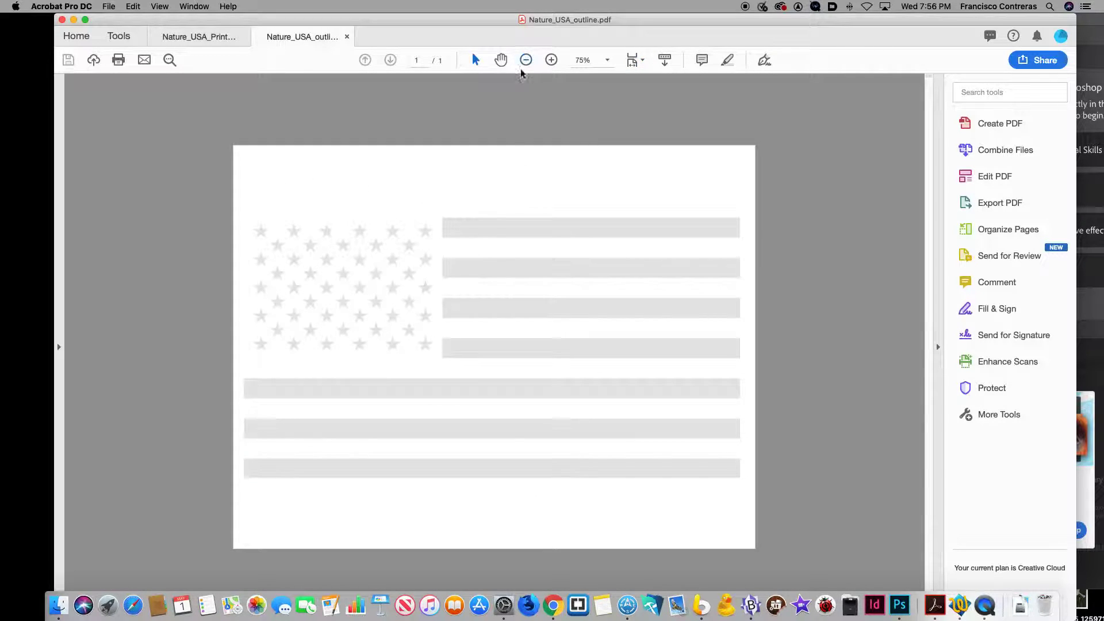
left_click(231, 40)
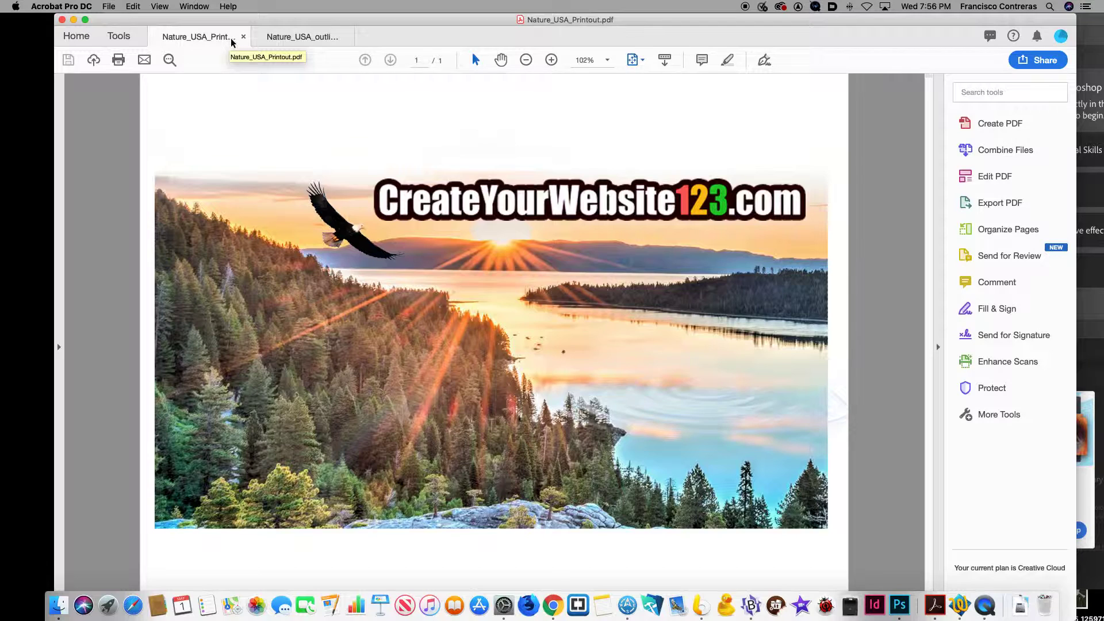
left_click(525, 64)
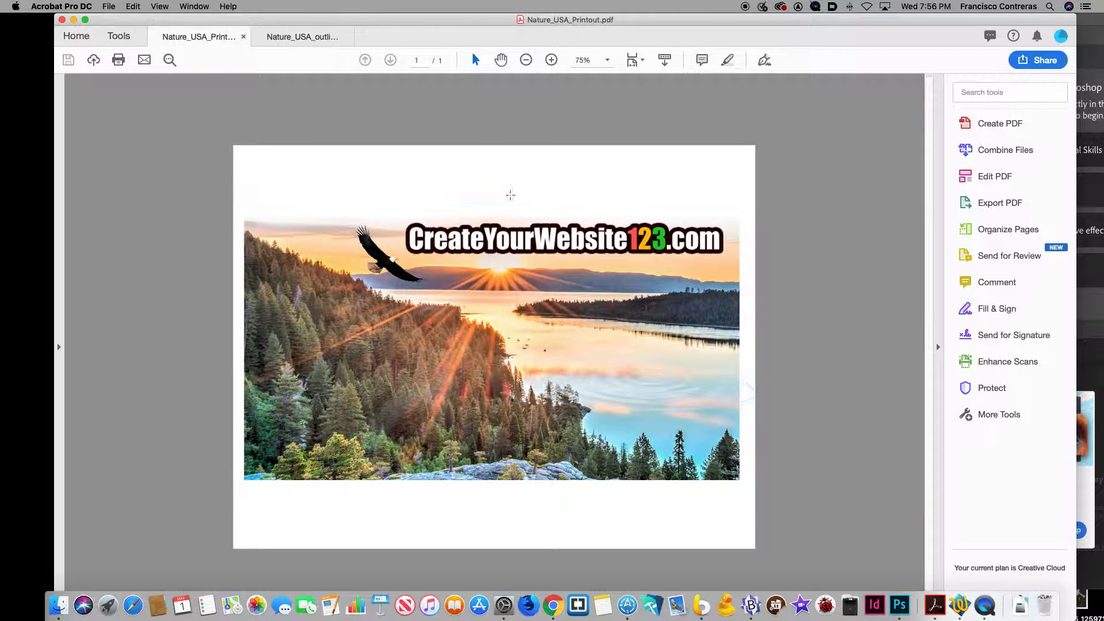
- Compare the flag outline in Nature_USA_outline.pdf with the photo in Nature_USA_Printout.pdf by alternating between the two documents
left_click(307, 41)
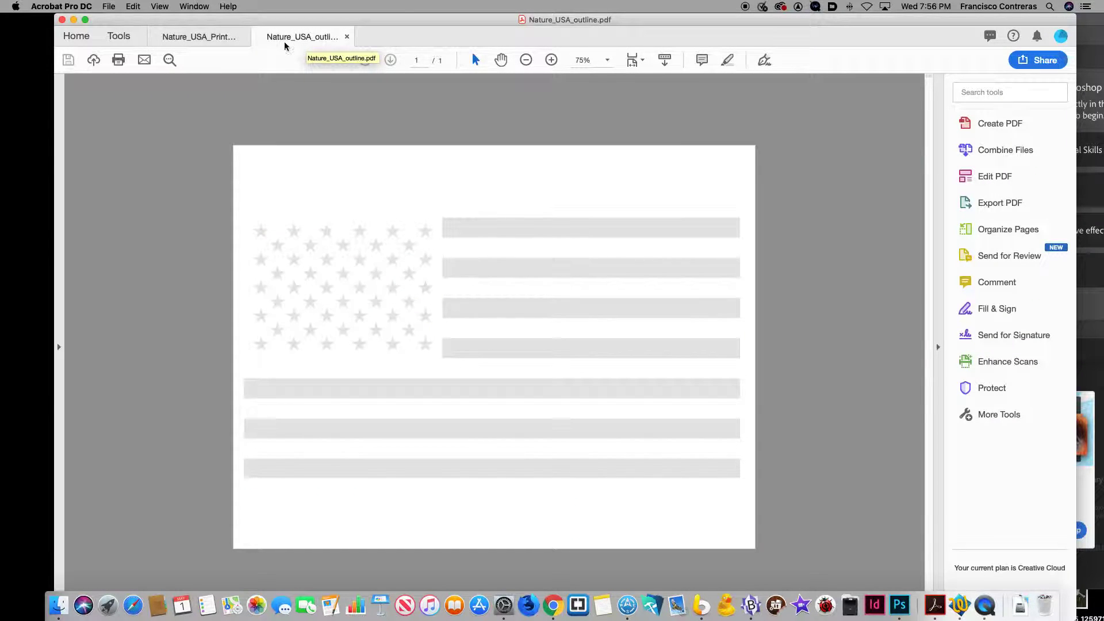
left_click(210, 37)
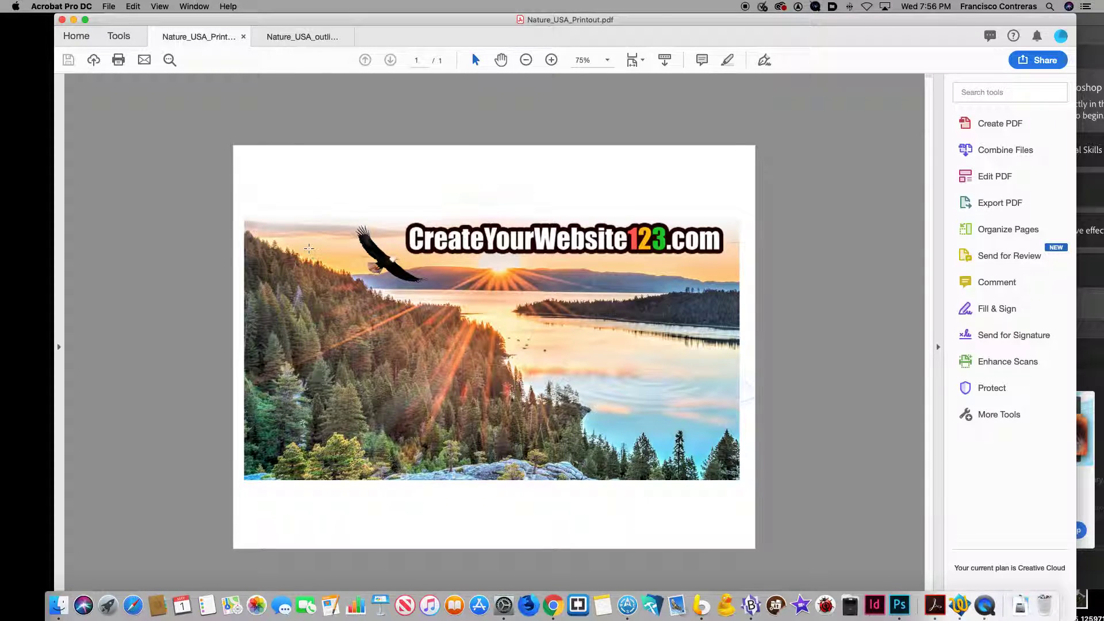
left_click(299, 36)
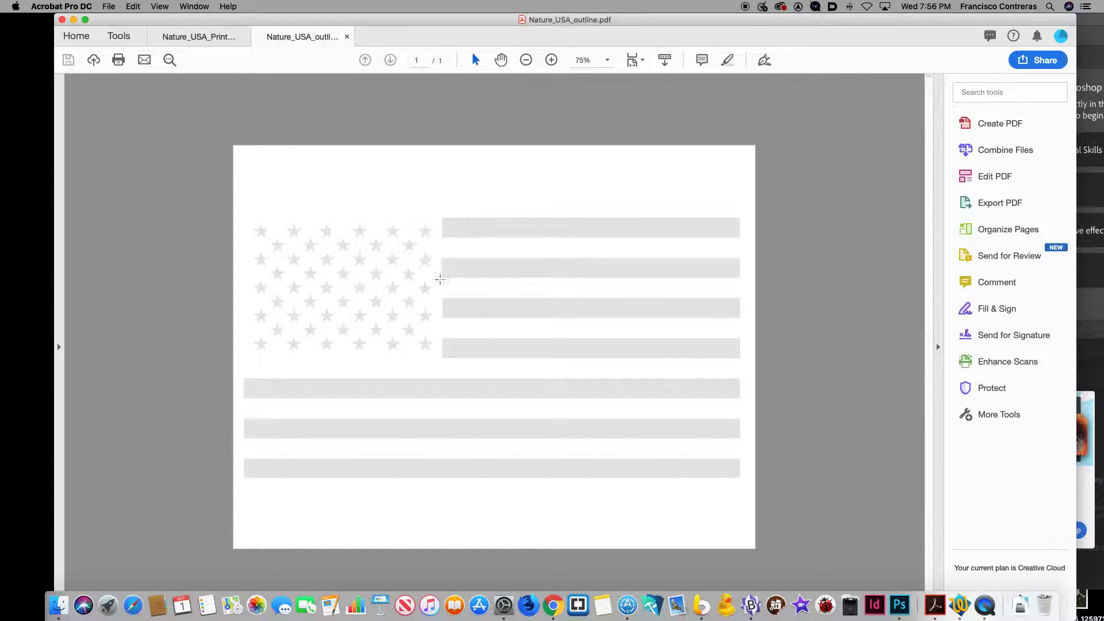
left_click(205, 42)
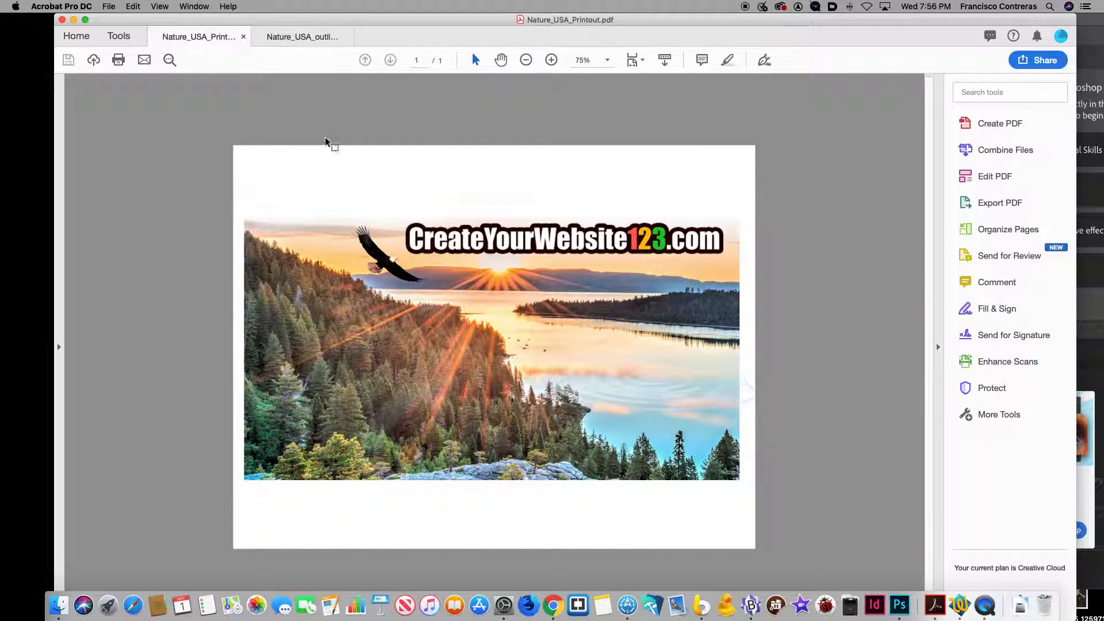
left_click(302, 43)
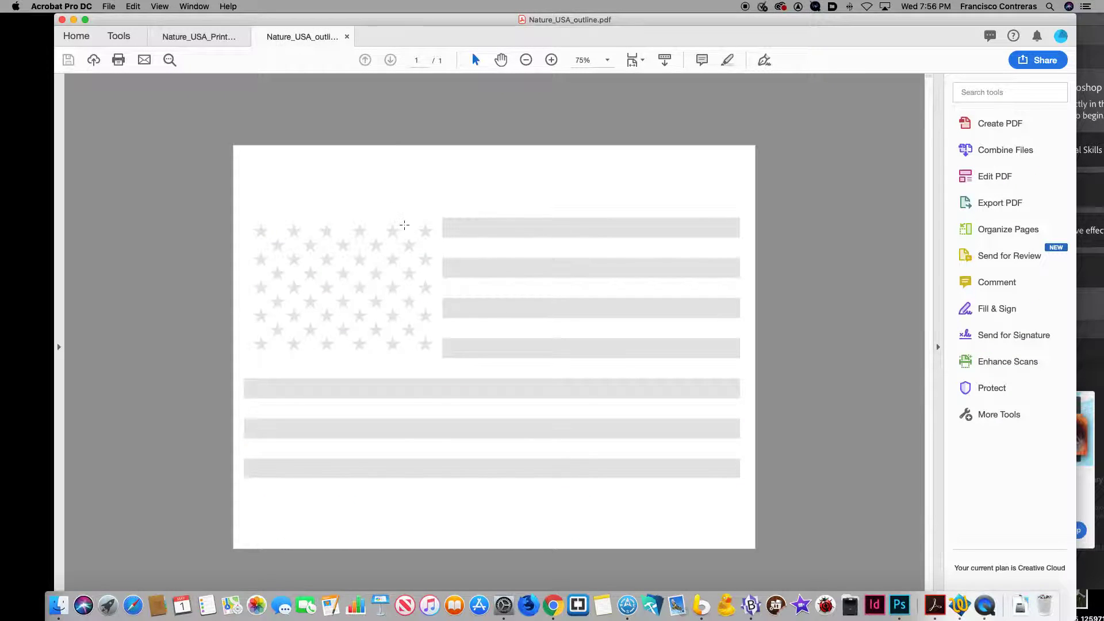
left_click(200, 38)
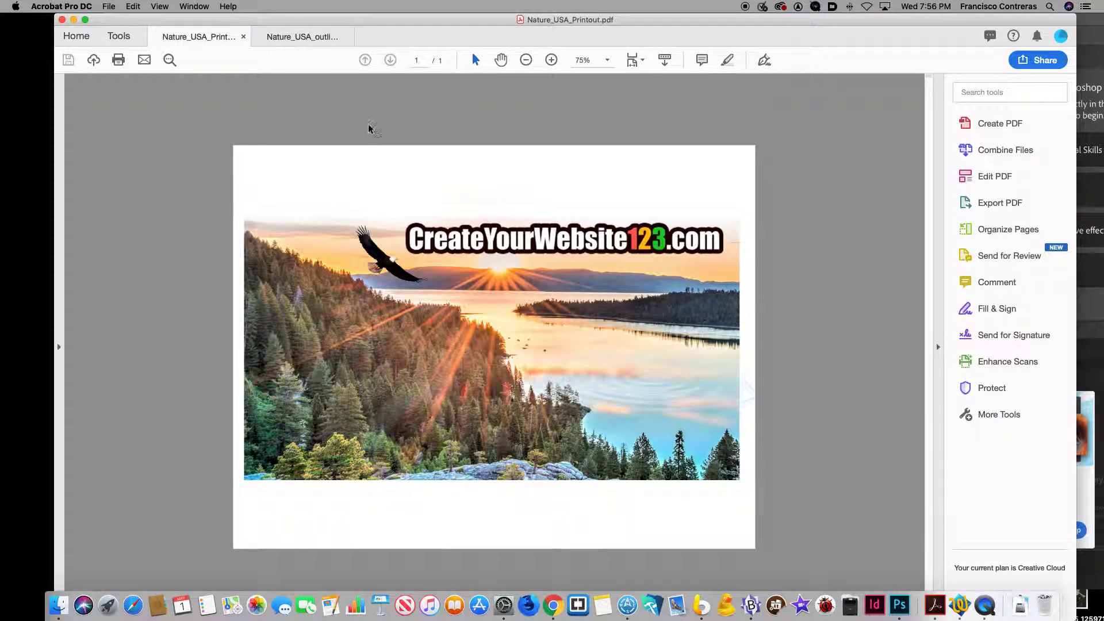
left_click(300, 38)
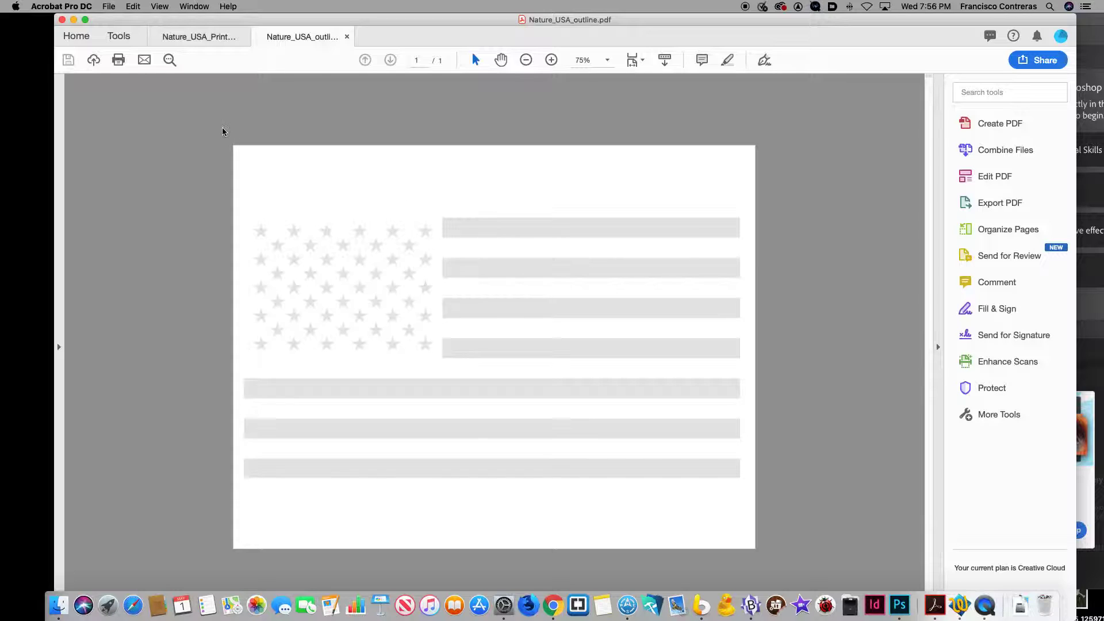
left_click(199, 38)
left_click(280, 40)
left_click(225, 41)
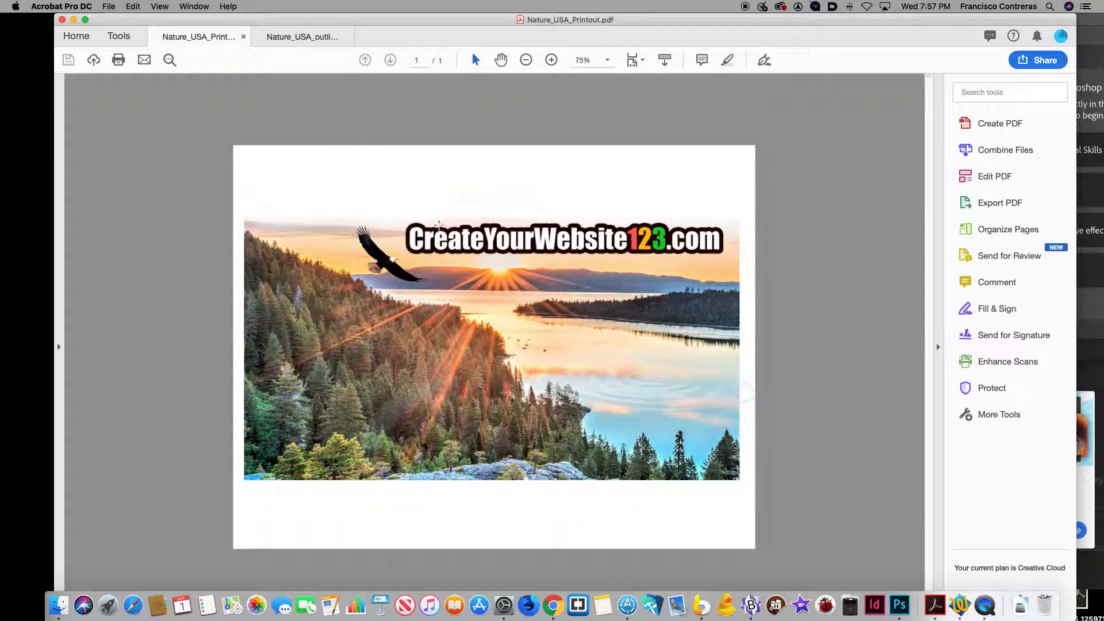
- Switch from Acrobat back to Adobe Photoshop CC 2019
key("super+Tab")
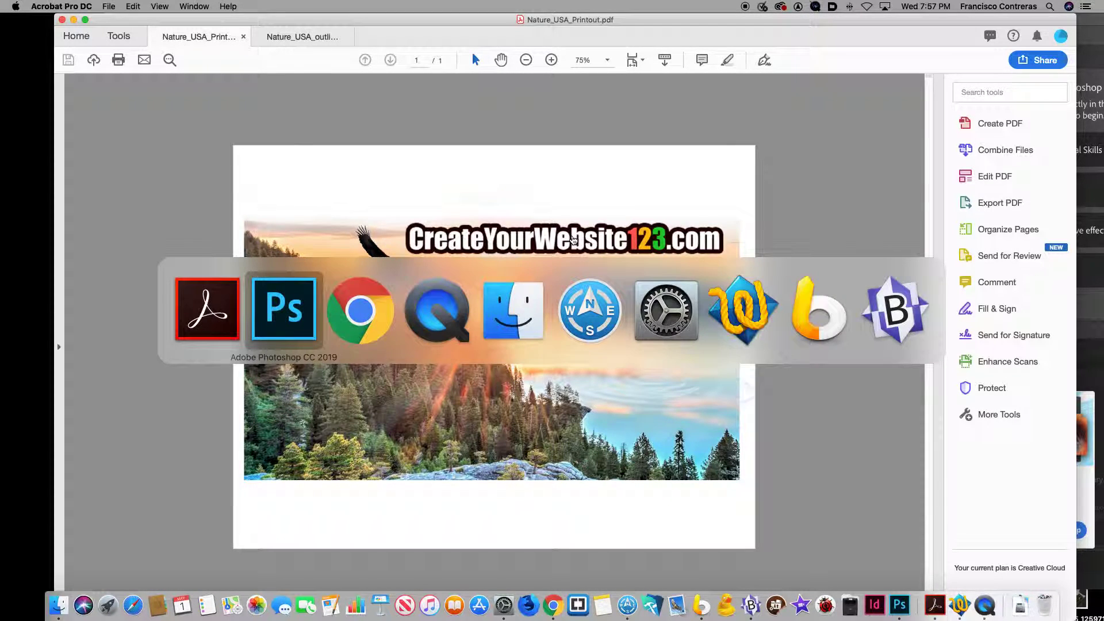
key("super+Tab")
key("super+shift+Tab")
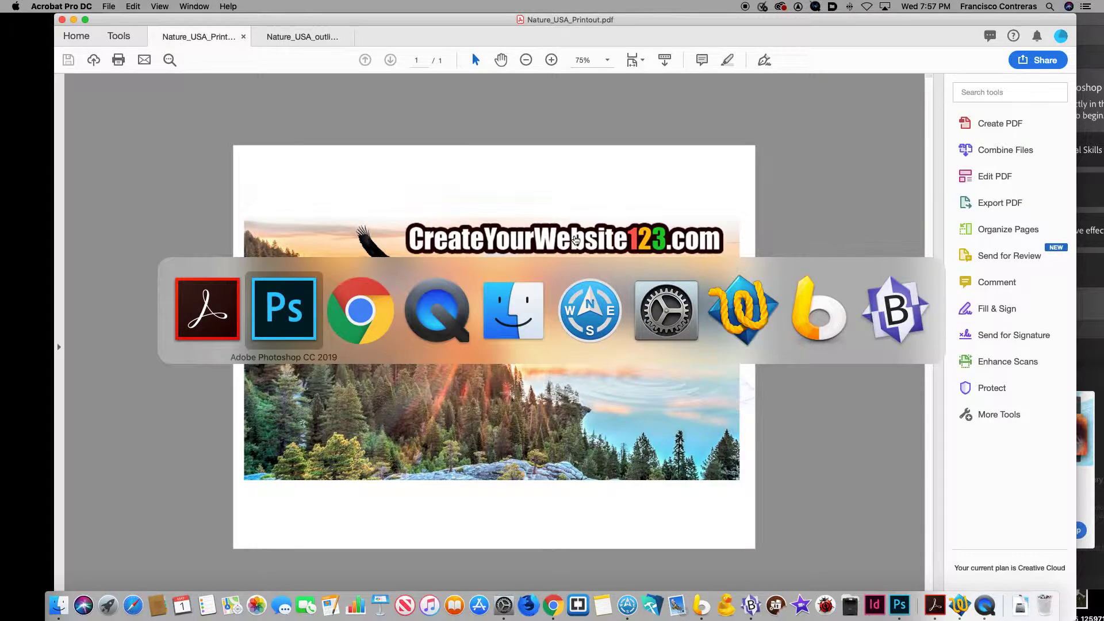